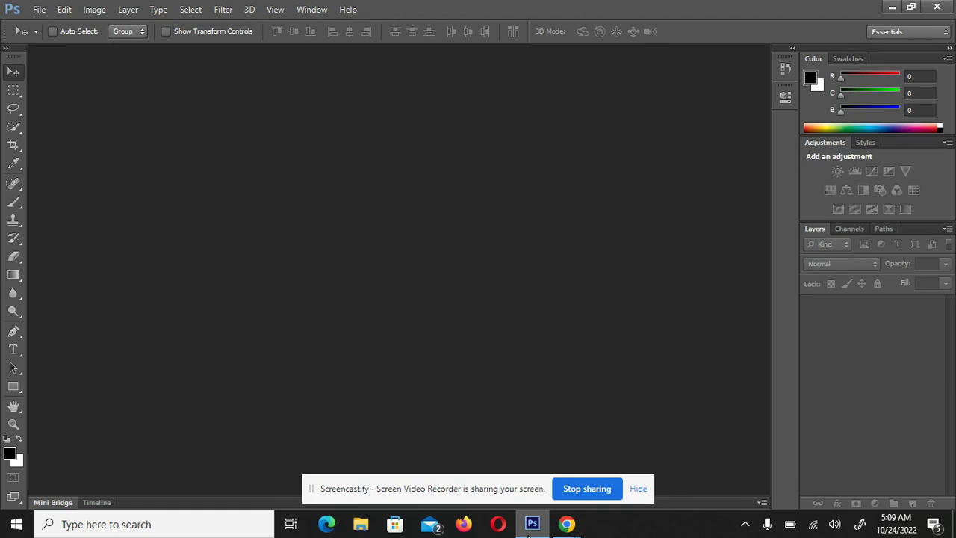
# Minimize Photoshop CS6 and the Chrome window so the Windows desktop is visible.
pyautogui.click(887, 7)
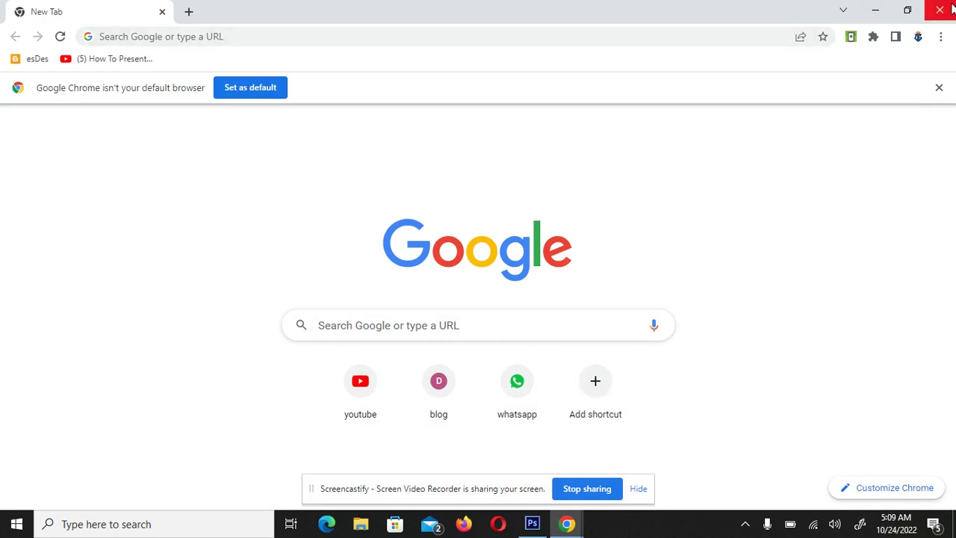
pyautogui.click(872, 12)
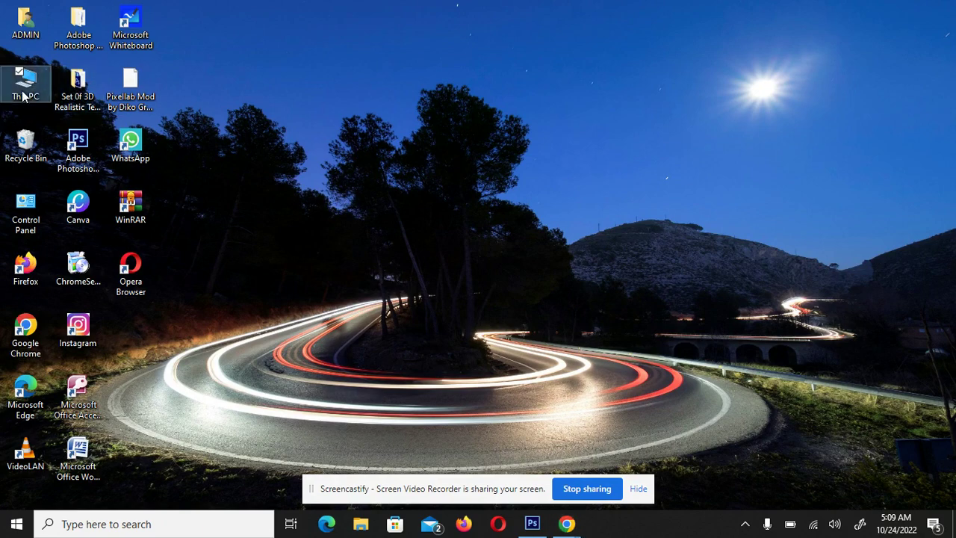
# Open File Explorer and go to This PC > Pictures > Saved Pictures.
pyautogui.press('super+e')
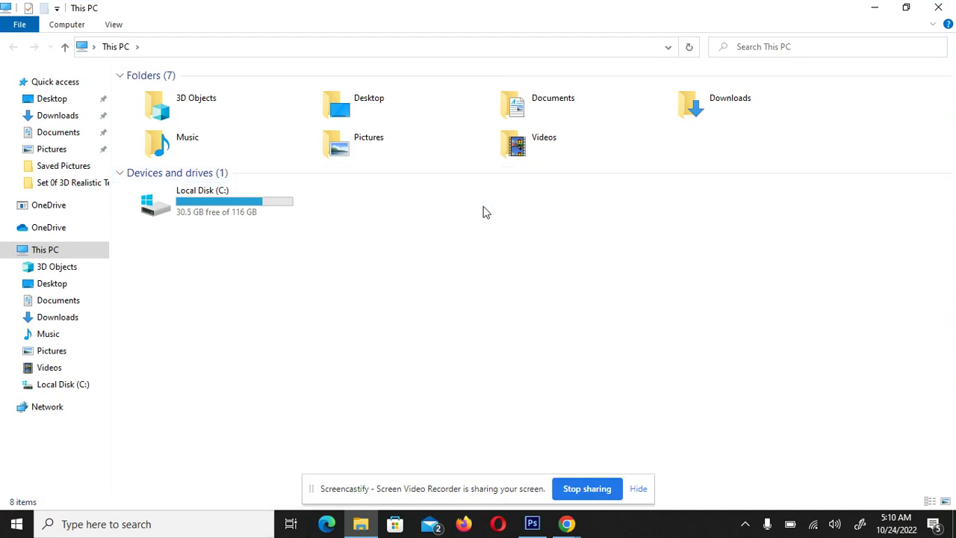
pyautogui.doubleClick(403, 153)
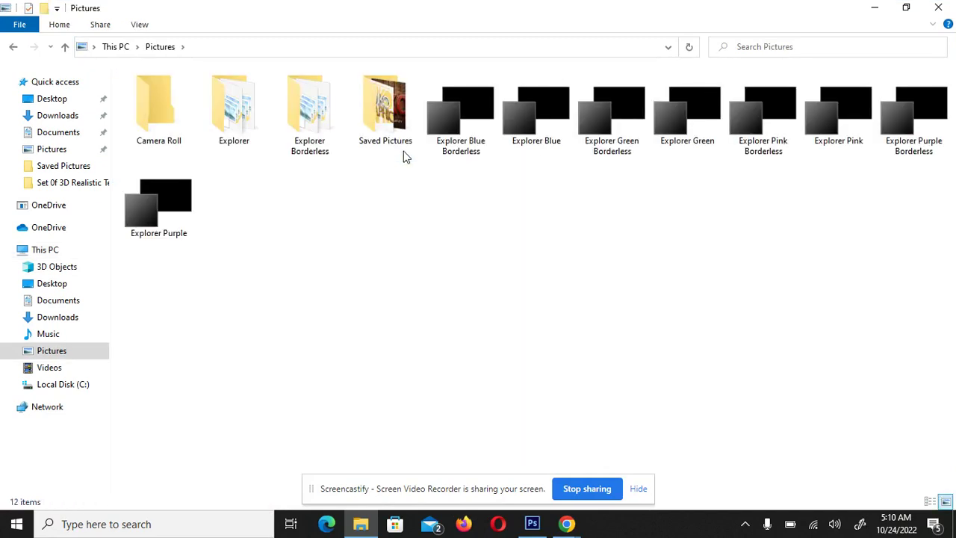
pyautogui.doubleClick(390, 130)
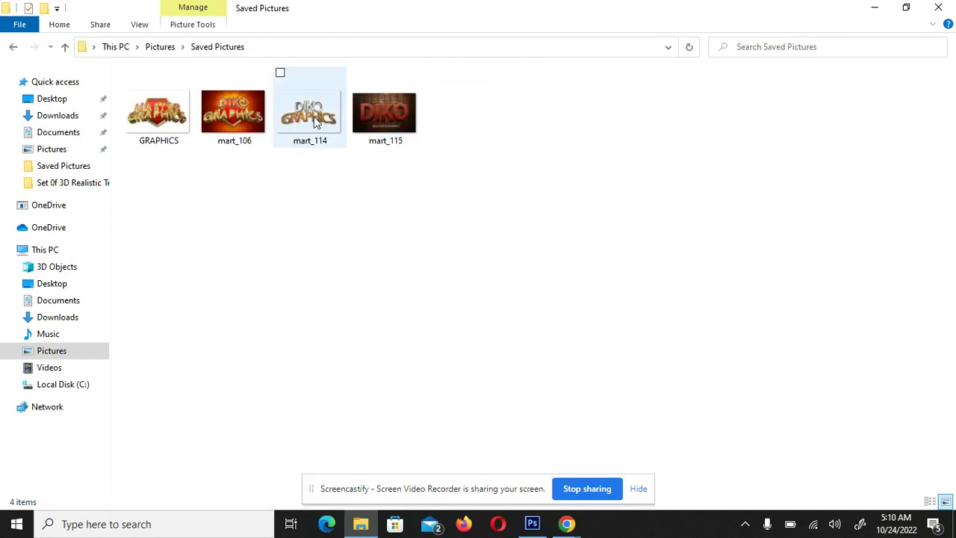
pyautogui.doubleClick(354, 122)
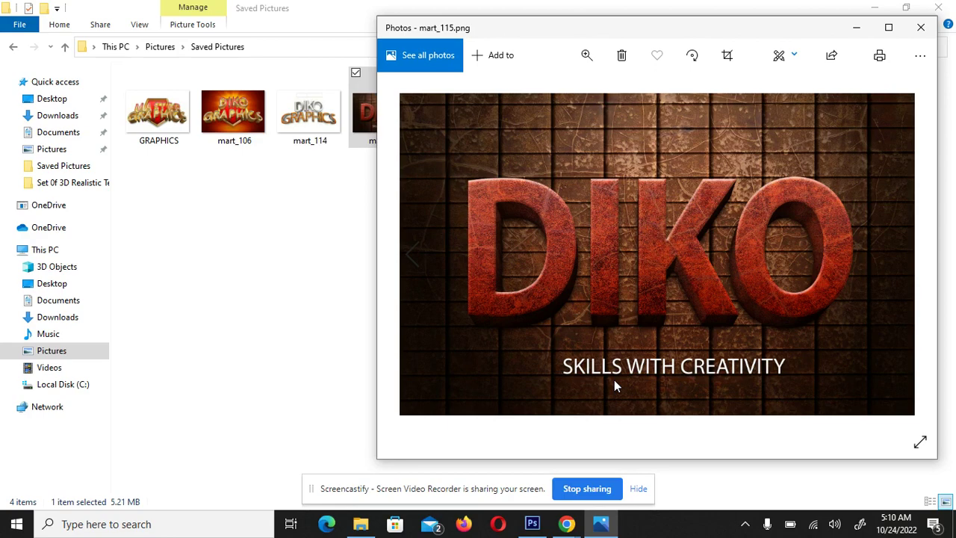
pyautogui.click(888, 27)
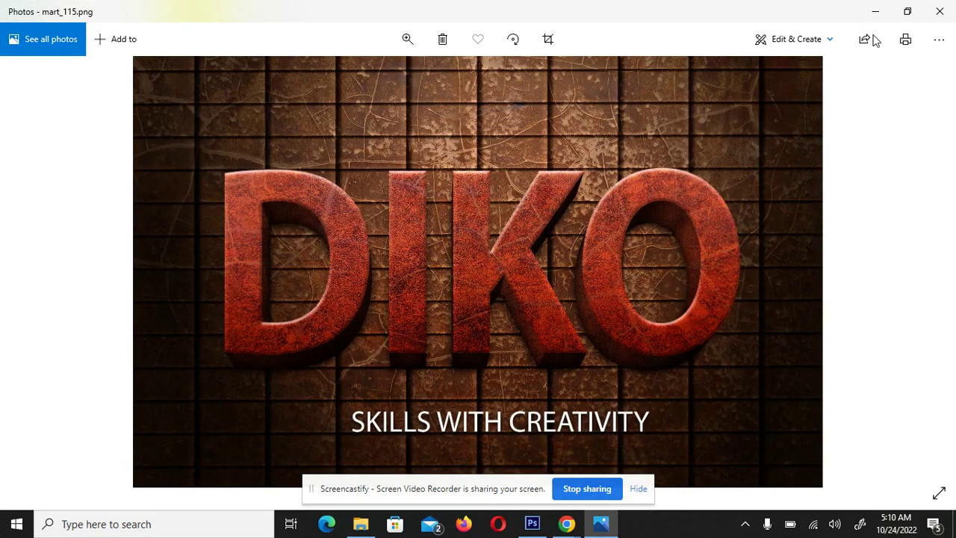
pyautogui.click(940, 11)
pyautogui.doubleClick(236, 119)
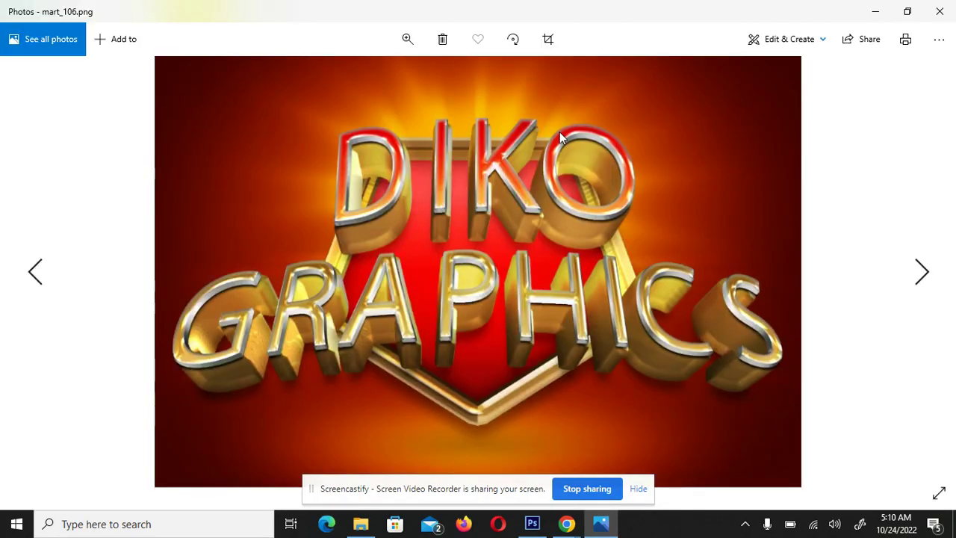
pyautogui.click(943, 9)
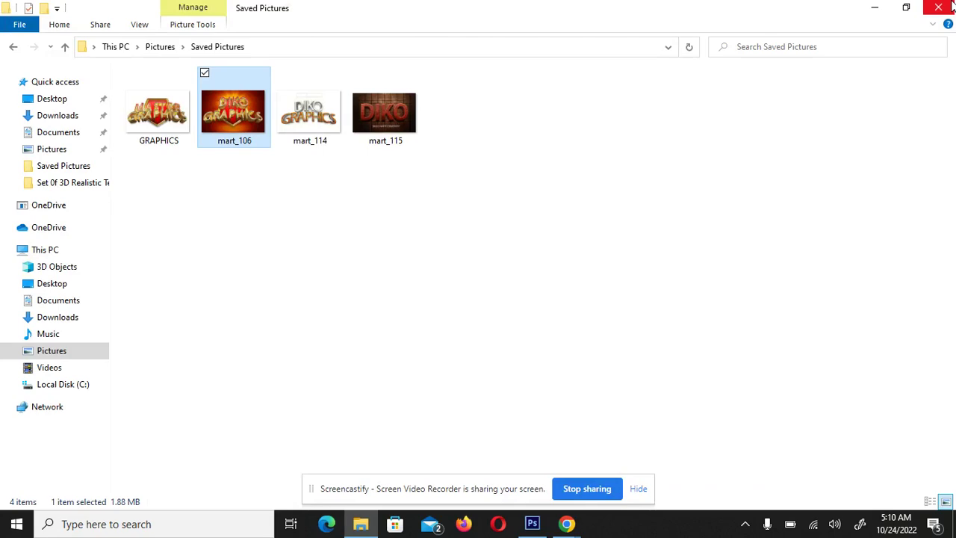
# Close the Saved Pictures window, then restore Photoshop and minimize it again.
pyautogui.click(949, 8)
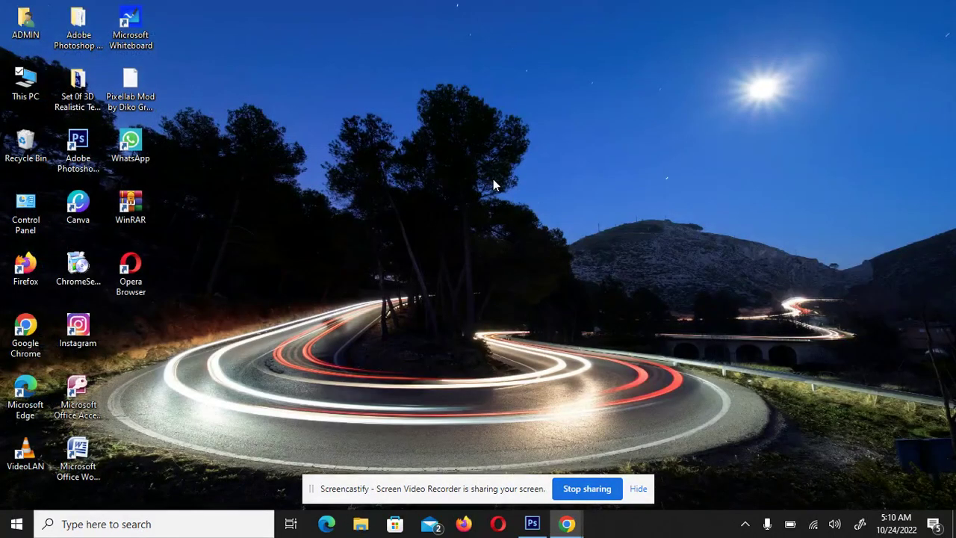
pyautogui.click(532, 523)
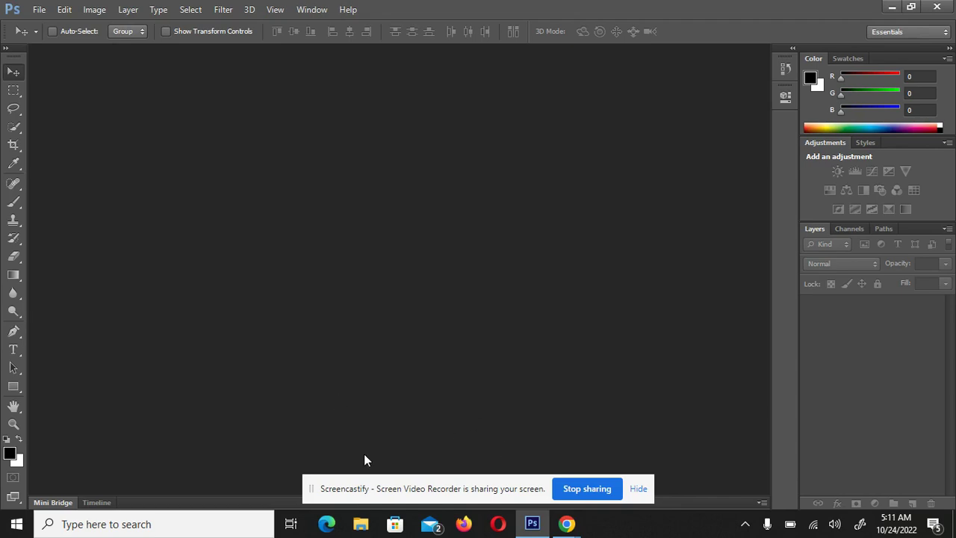
pyautogui.click(892, 9)
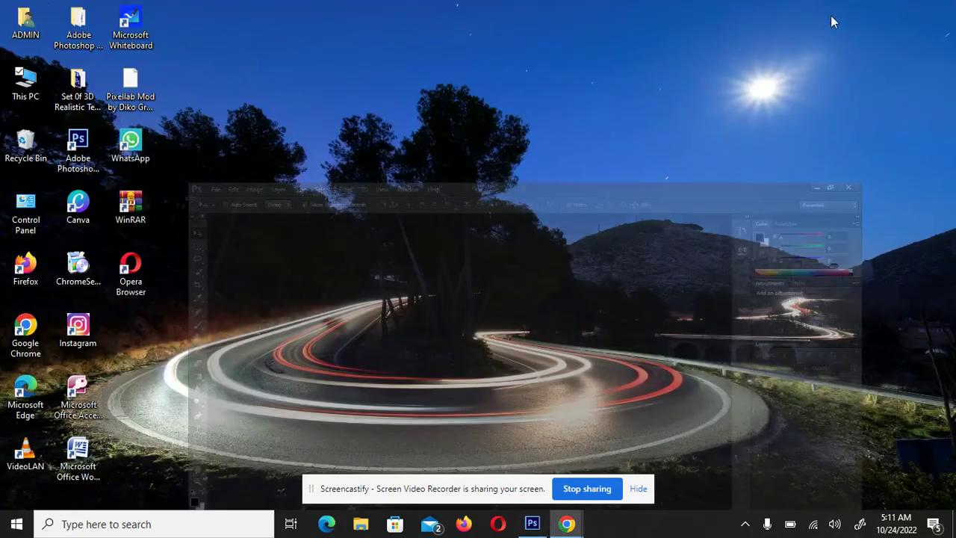
# Open the desktop's Set Of 3D Realistic Text Effect Part 1 folder and select mart_106.
pyautogui.click(80, 96)
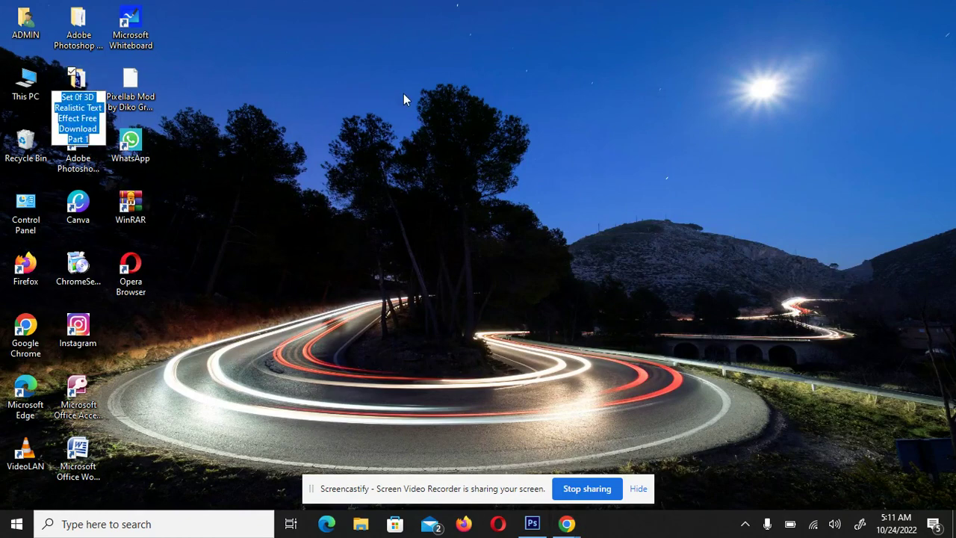
pyautogui.press('Return')
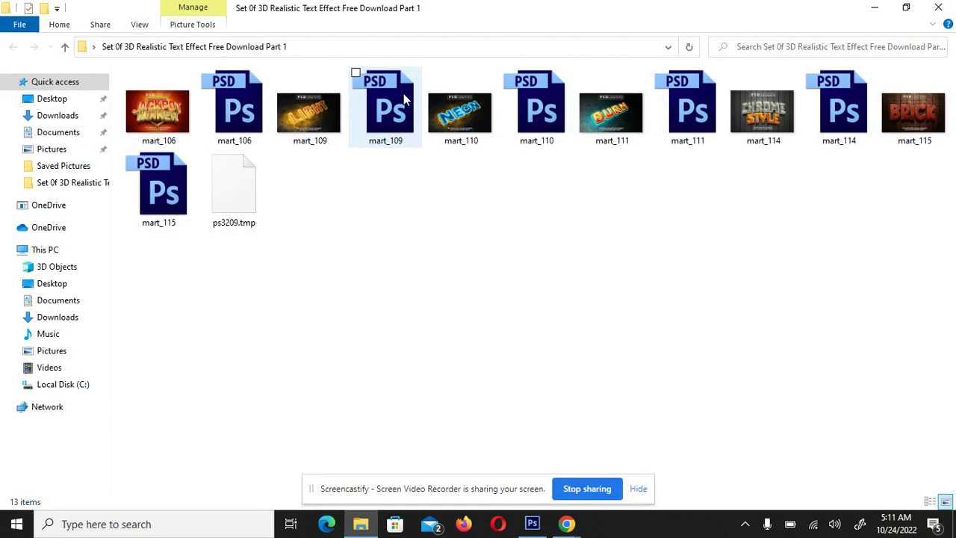
pyautogui.click(153, 116)
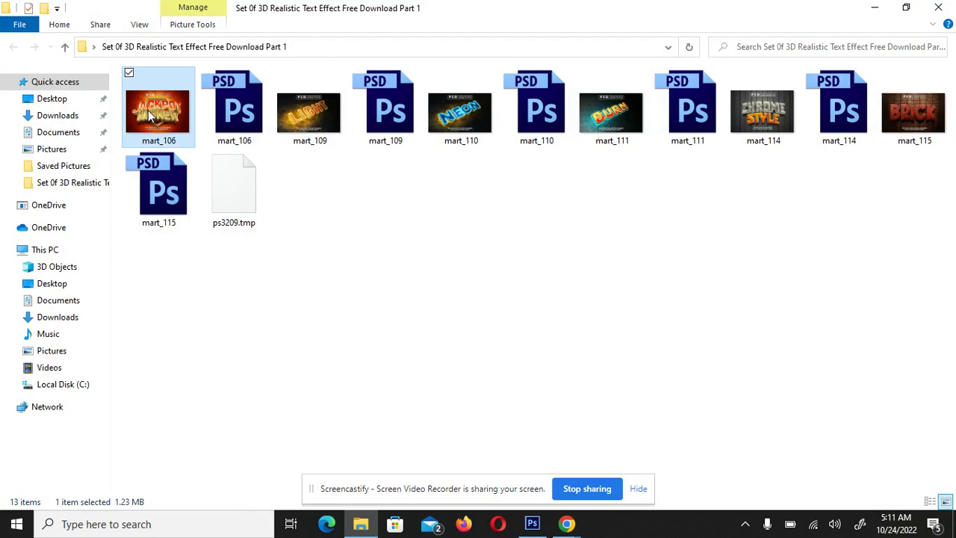
pyautogui.doubleClick(154, 116)
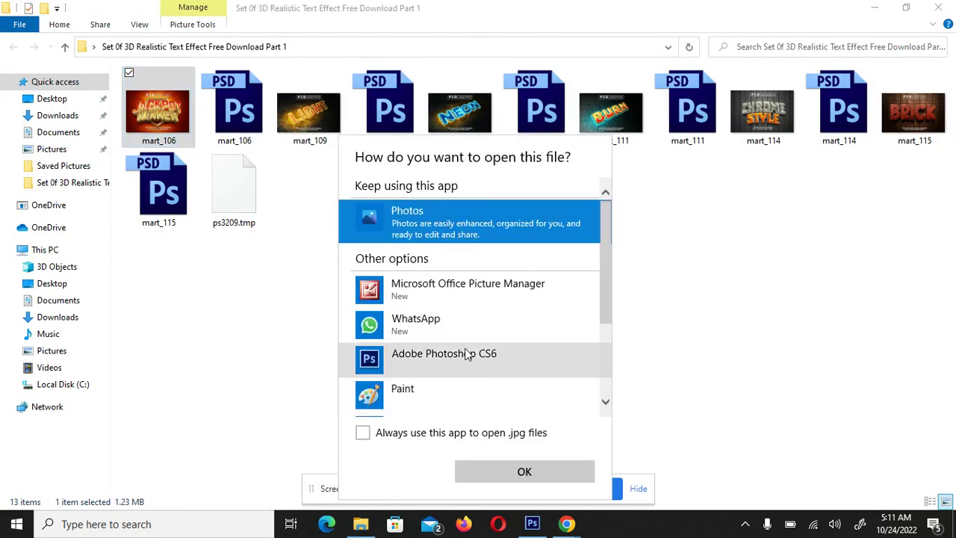
pyautogui.scroll(-3, 600, 309)
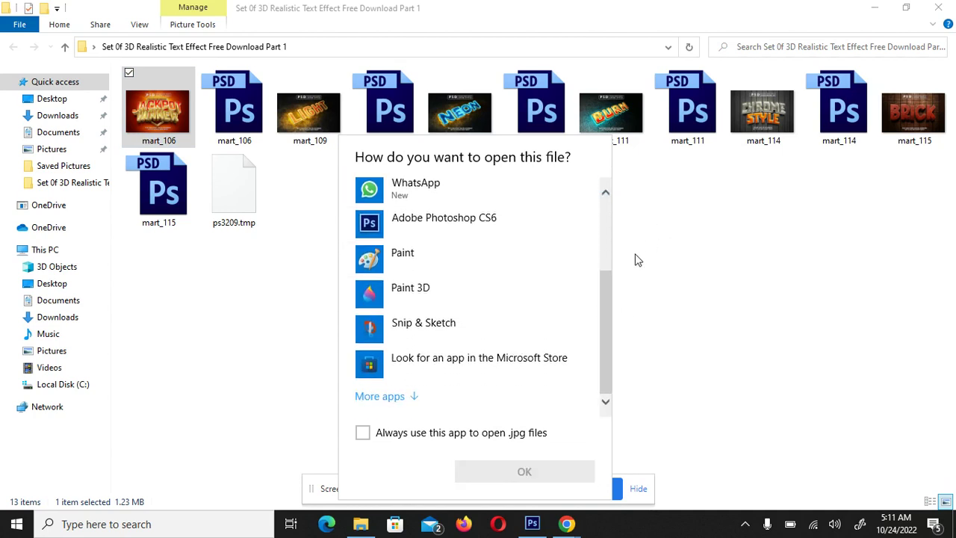
pyautogui.moveTo(608, 306); pyautogui.dragTo(608, 153)
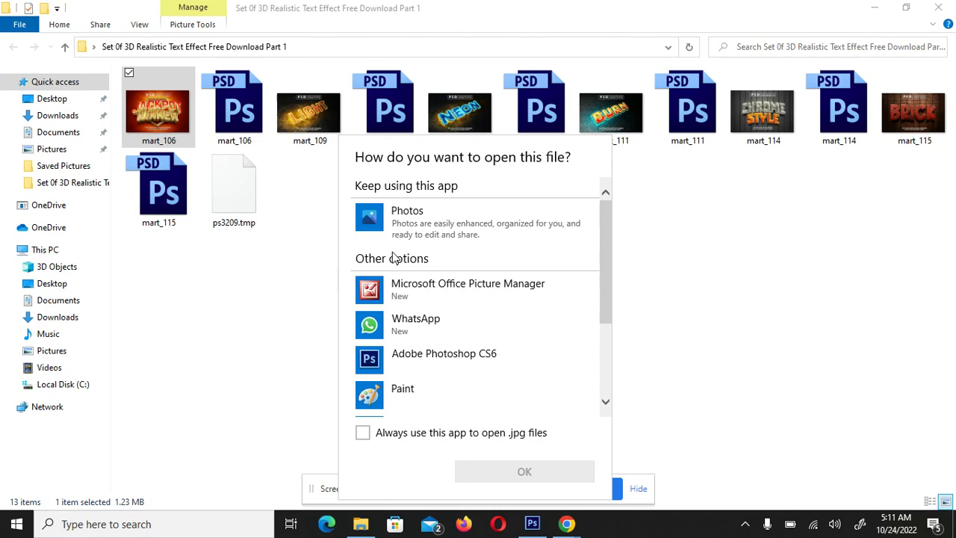
pyautogui.doubleClick(398, 222)
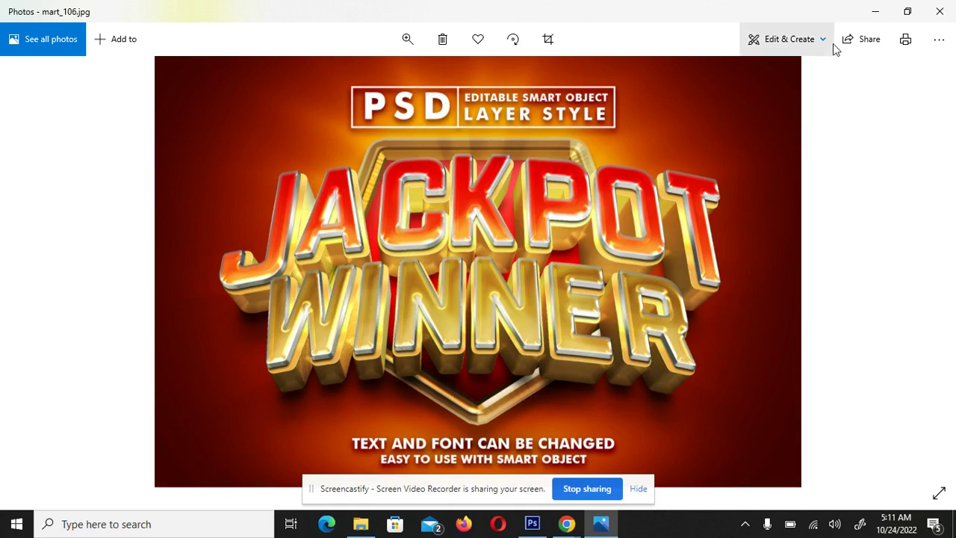
pyautogui.click(870, 11)
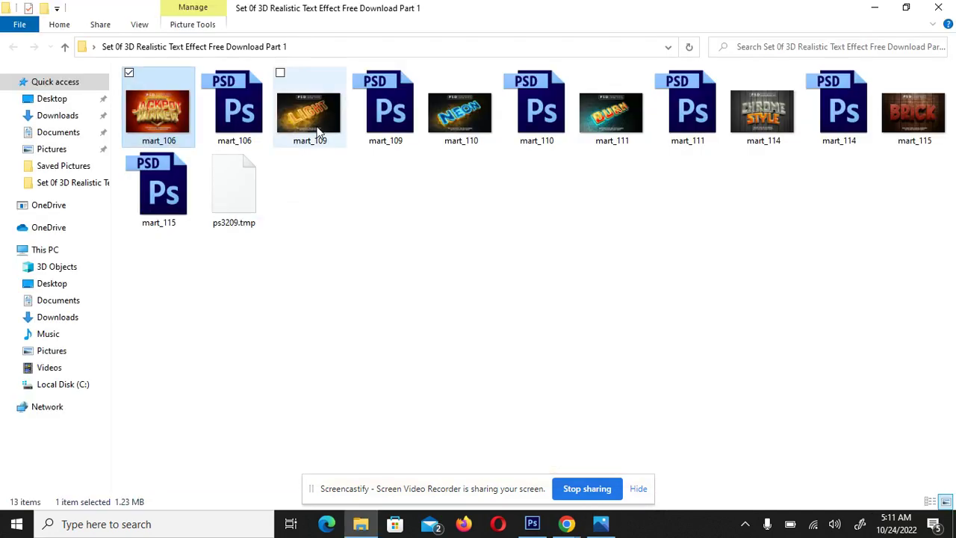
# View the LIGHT (mart_109) and NEON (mart_110) previews in Photos, then select mart_111 BURN.
pyautogui.click(319, 131)
pyautogui.doubleClick(320, 130)
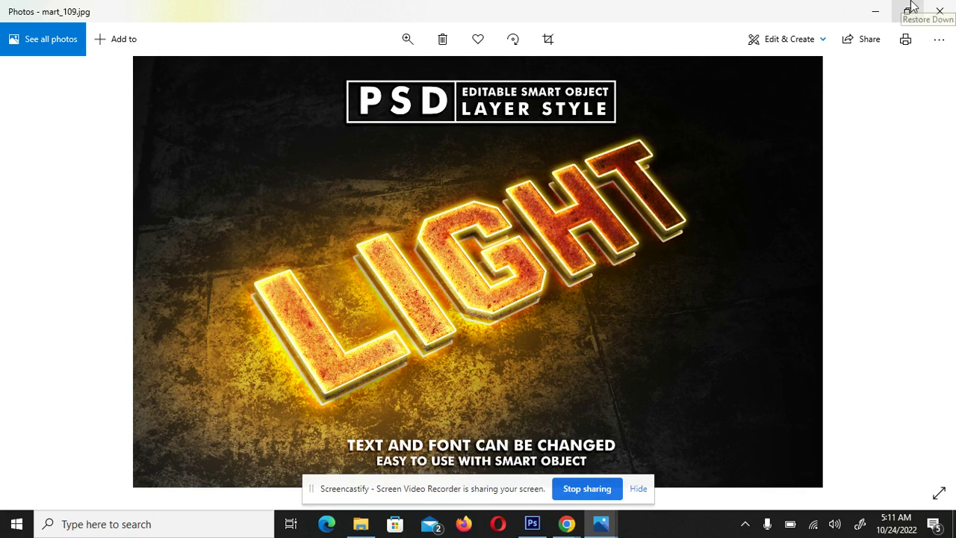
pyautogui.click(875, 16)
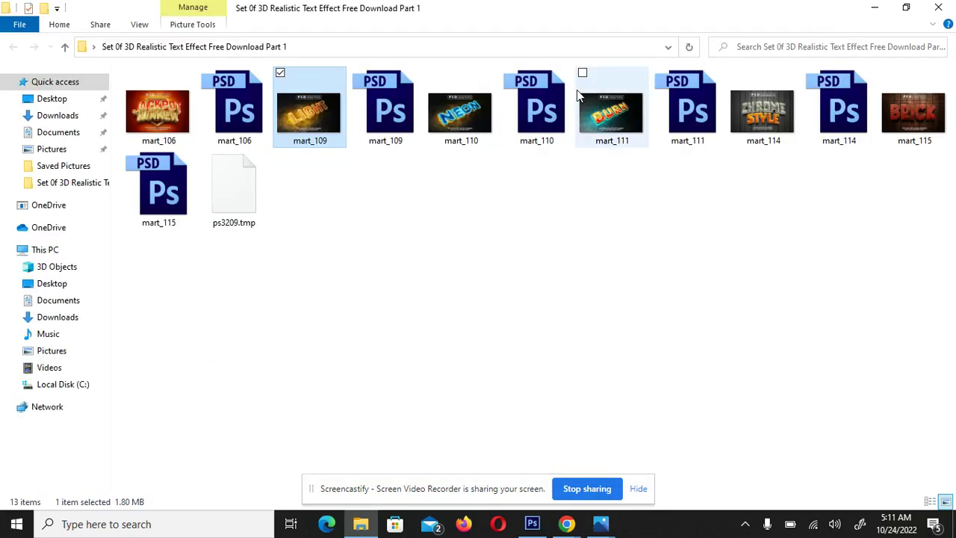
pyautogui.click(466, 124)
pyautogui.doubleClick(466, 121)
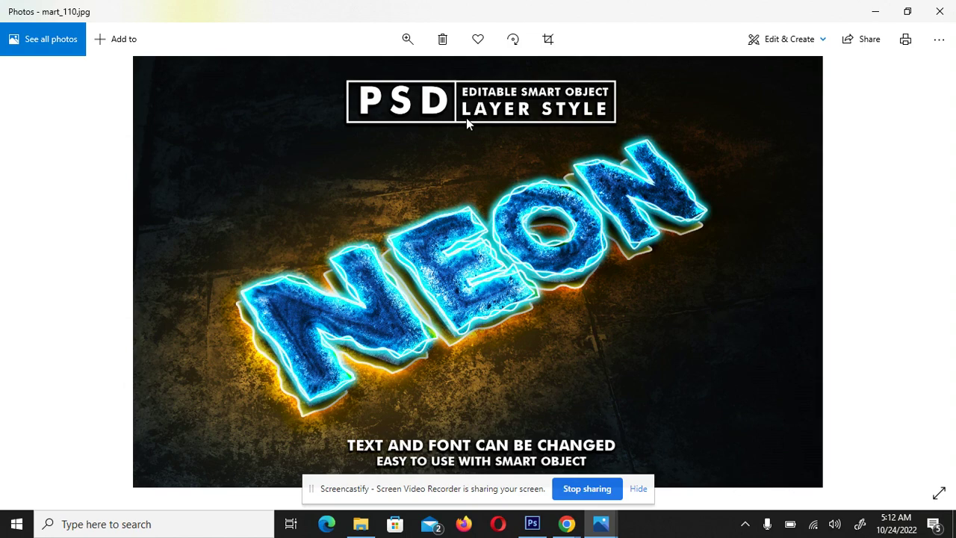
pyautogui.click(876, 13)
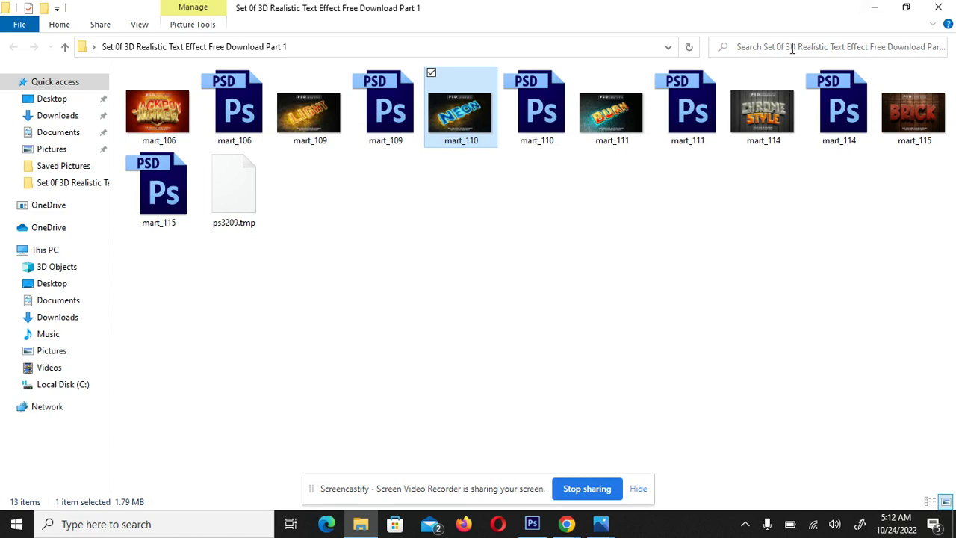
pyautogui.click(581, 126)
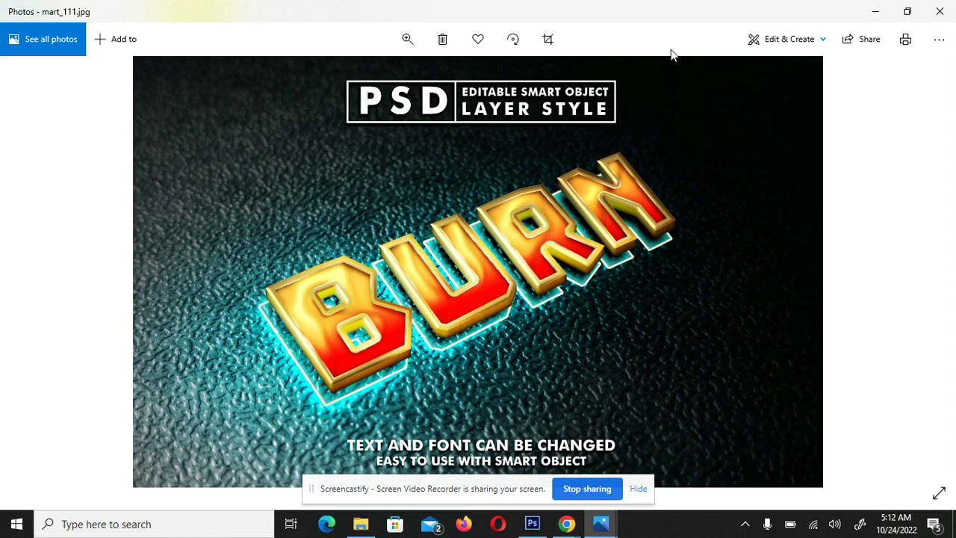
# View the mart_114 CHROME STYLE preview in Photos, close it, and select mart_115.
pyautogui.click(874, 12)
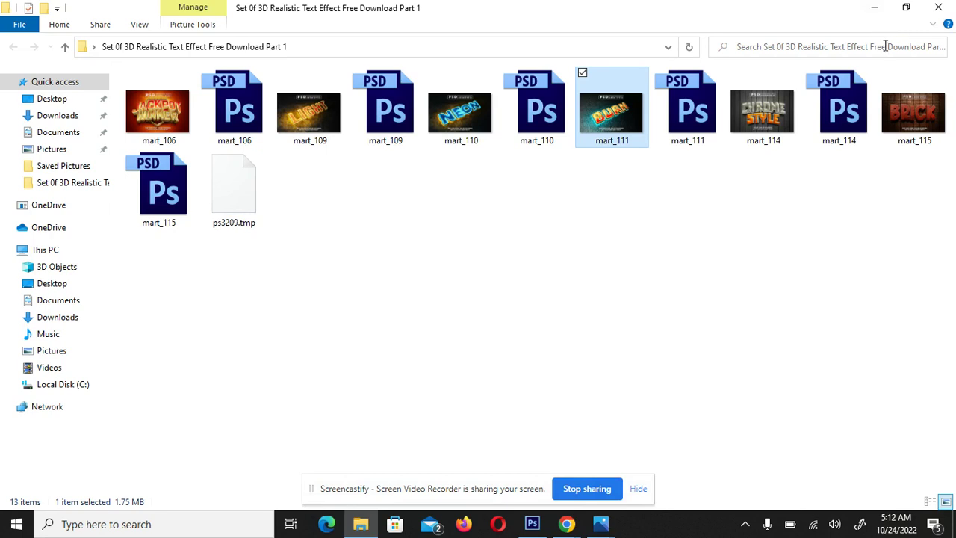
pyautogui.click(766, 102)
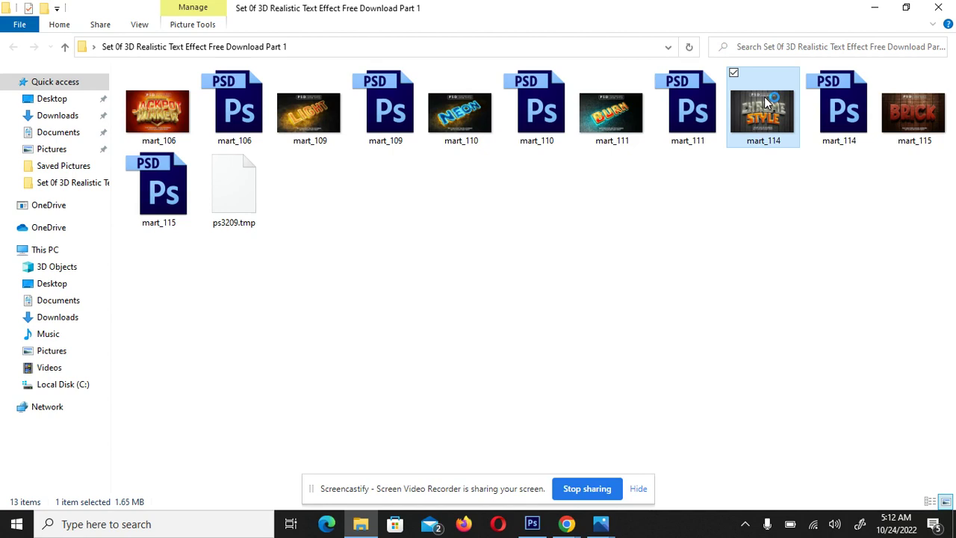
pyautogui.click(158, 187)
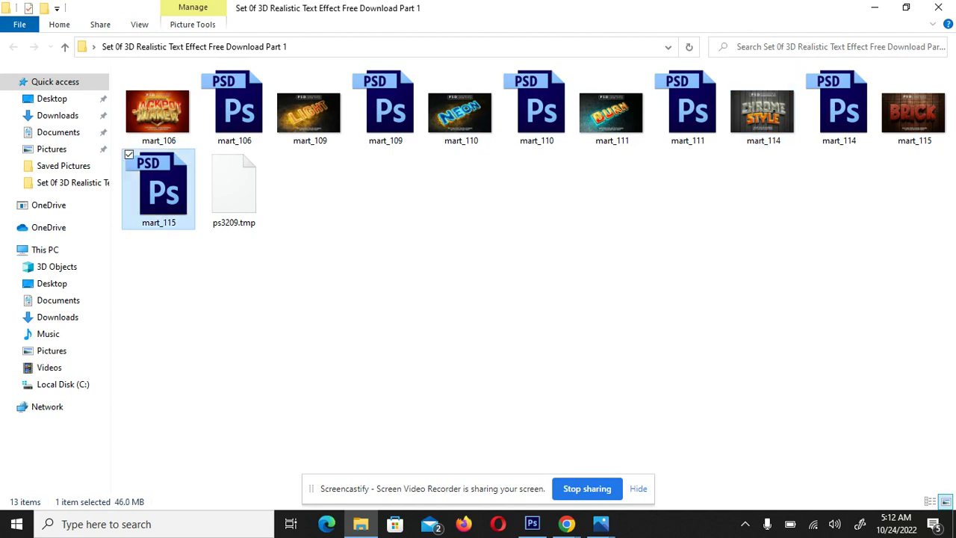
pyautogui.click(145, 316)
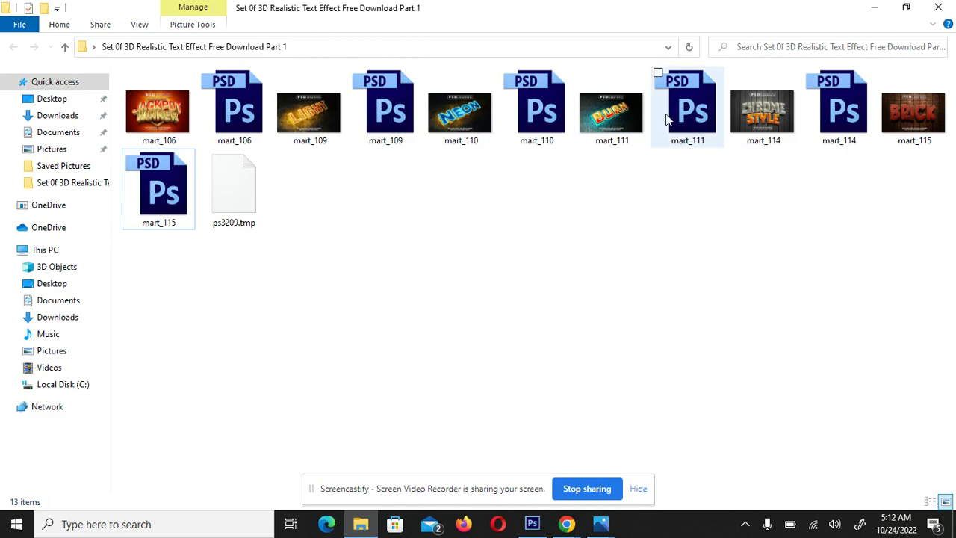
pyautogui.doubleClick(789, 90)
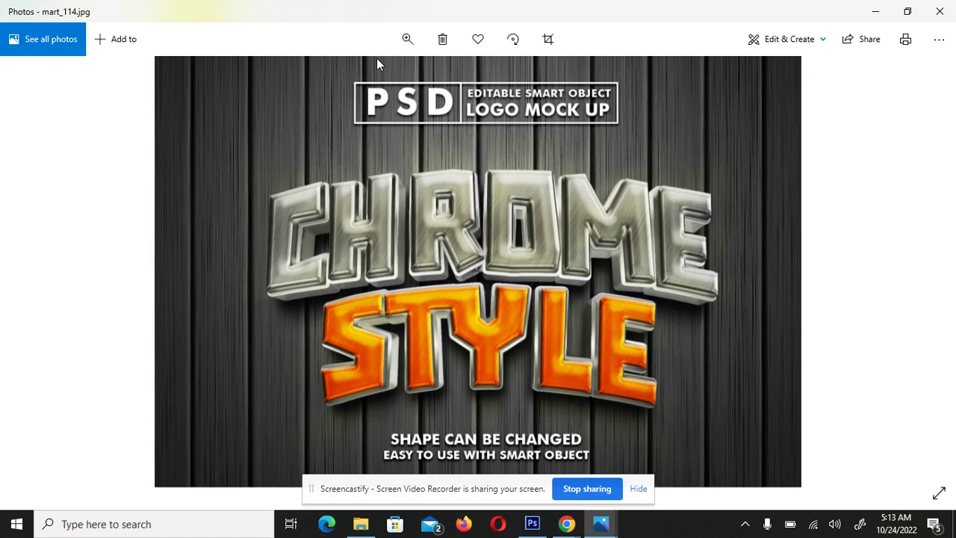
pyautogui.click(938, 10)
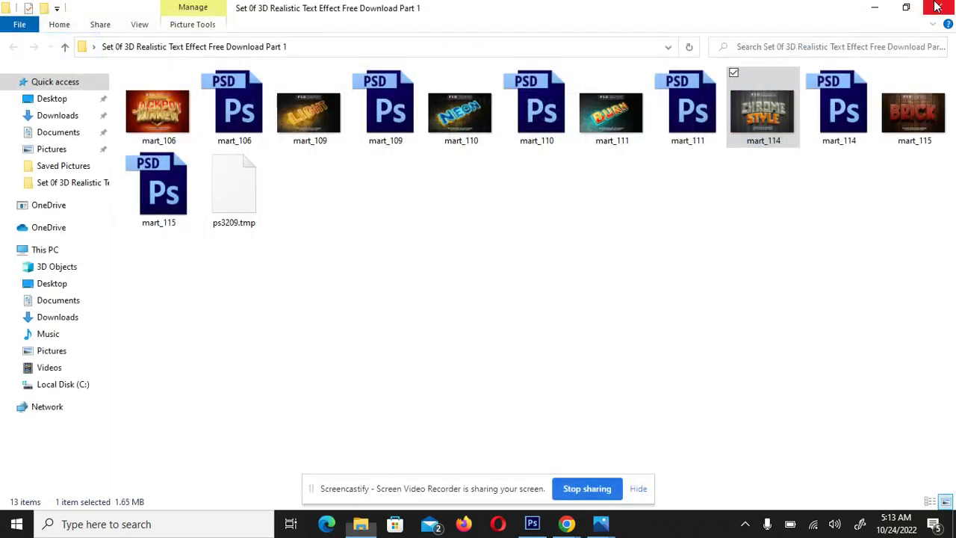
pyautogui.click(914, 97)
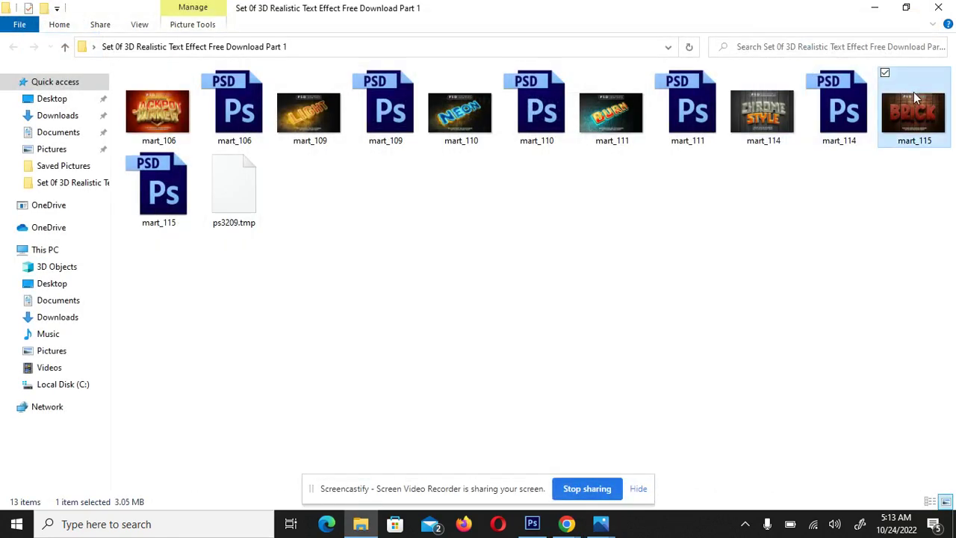
# Open mart_115 BRICK in Photos, browse back to JACKPOT and forward again, then switch to Photoshop.
pyautogui.doubleClick(915, 96)
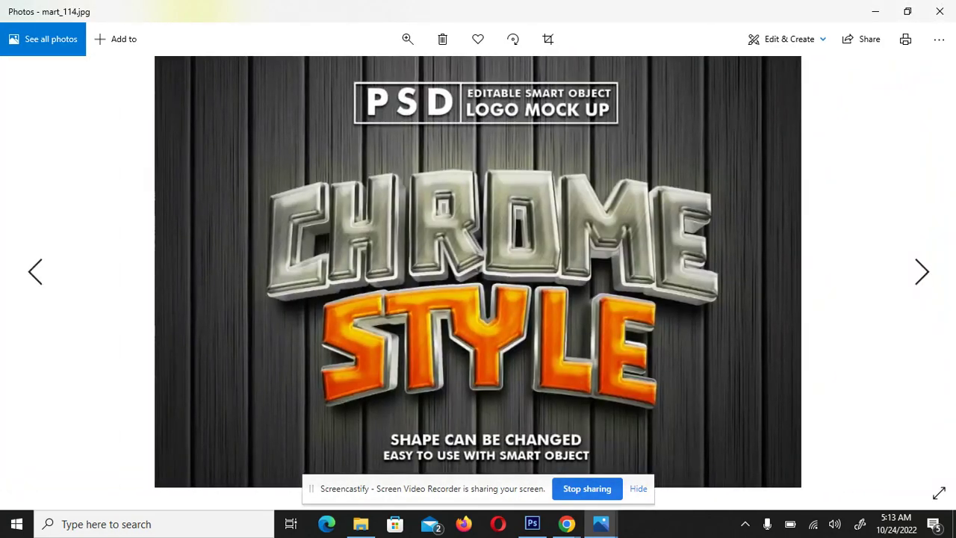
pyautogui.press('Left')
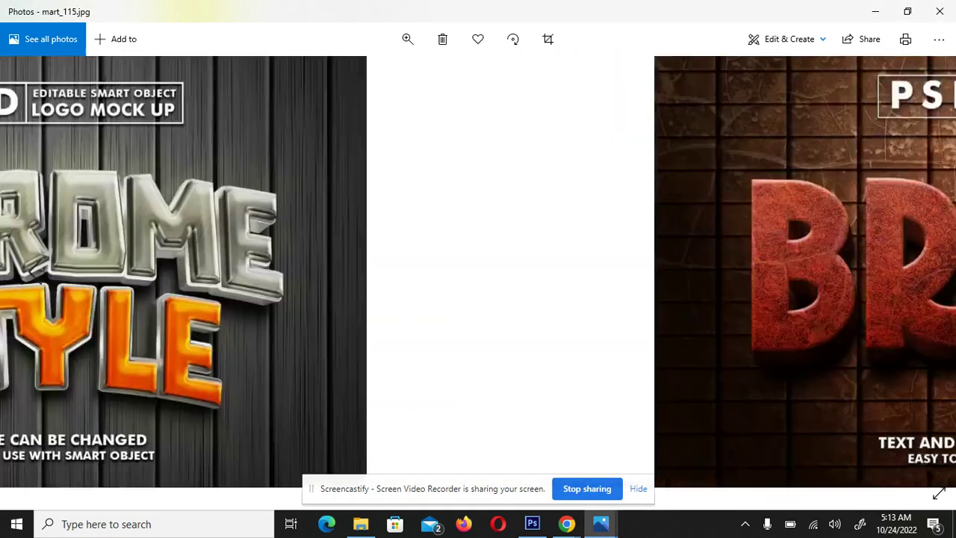
pyautogui.press('Left')
pyautogui.press('Left')
pyautogui.press('Left')
pyautogui.press('Left')
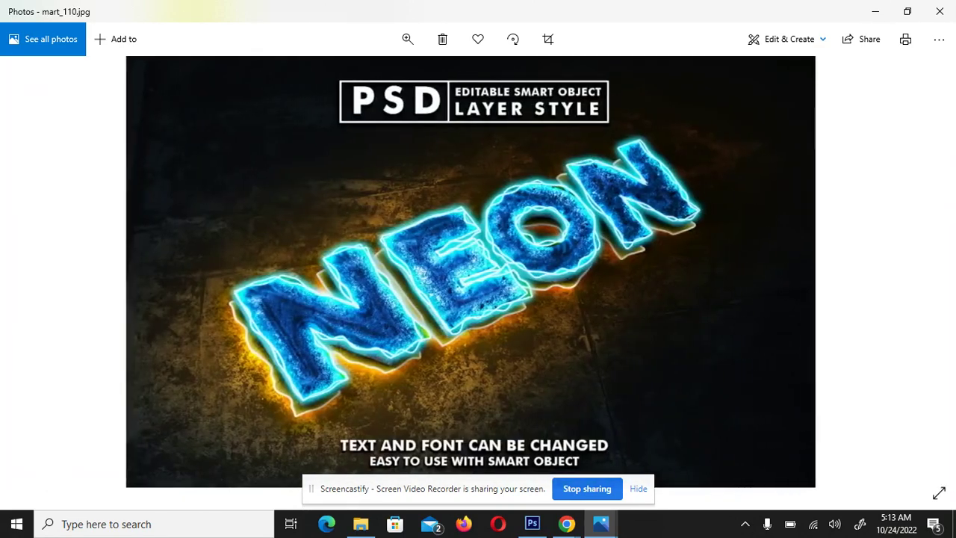
pyautogui.press('Left')
pyautogui.press('Left')
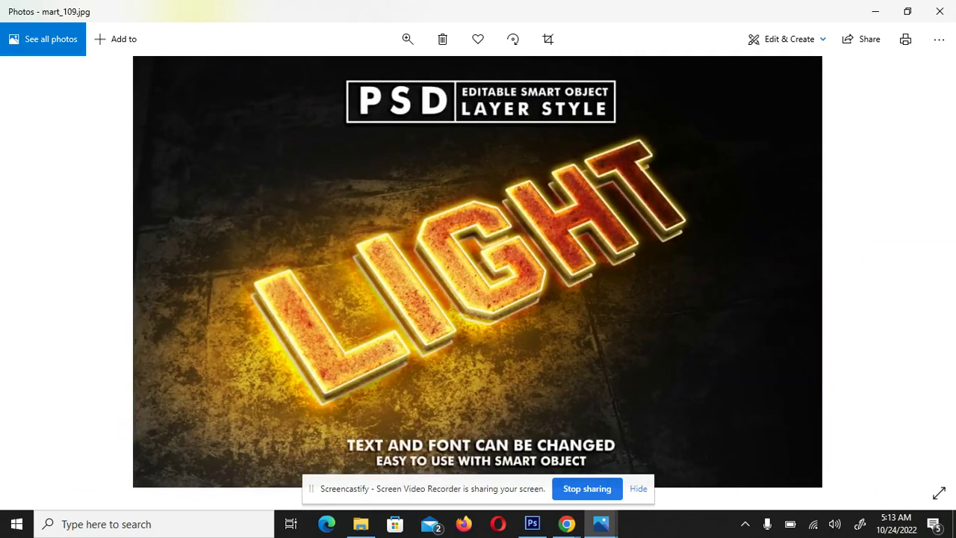
pyautogui.press('Left')
pyautogui.press('Left')
pyautogui.press('Left')
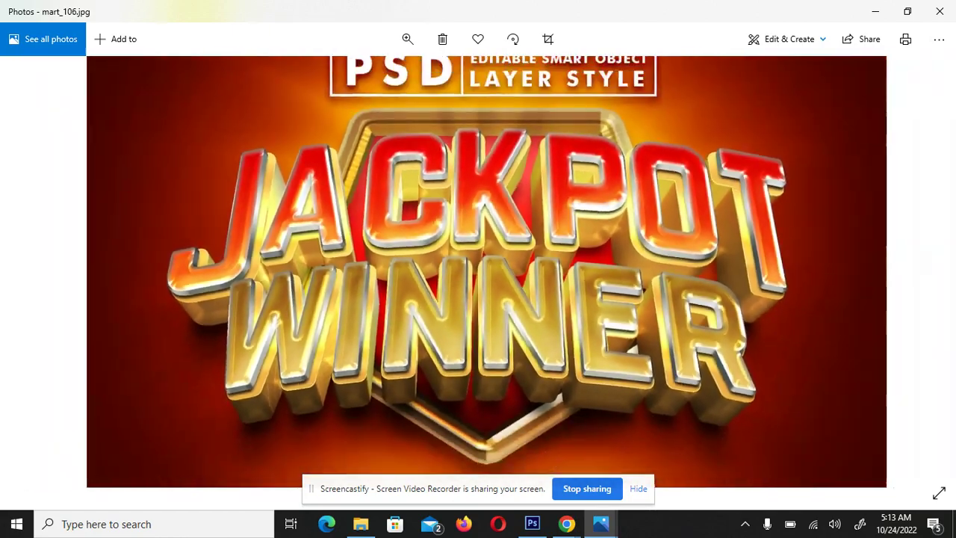
pyautogui.press('Right')
pyautogui.press('Right')
pyautogui.press('Right')
pyautogui.press('Right')
pyautogui.press('Right')
pyautogui.press('Right')
pyautogui.press('Right')
pyautogui.press('Right')
pyautogui.press('Right')
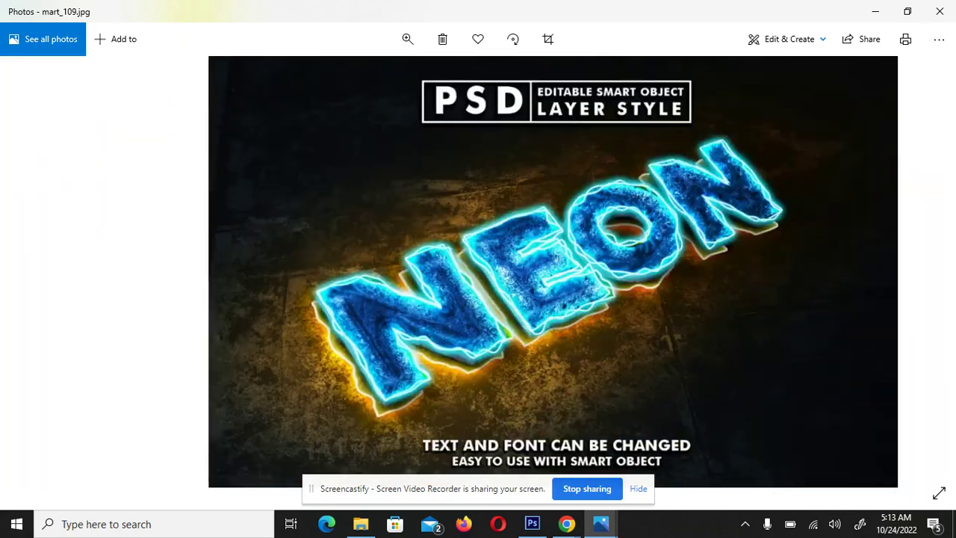
pyautogui.press('Left')
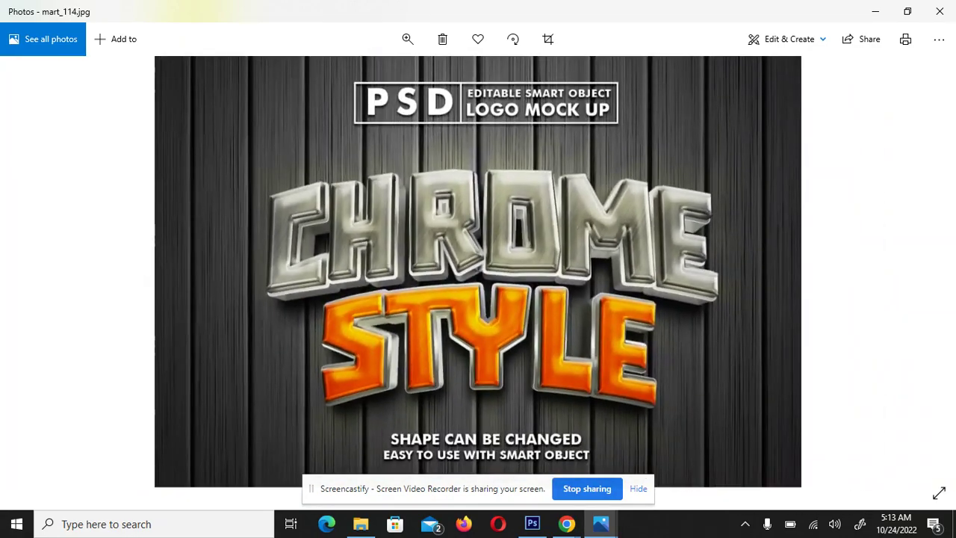
pyautogui.press('Right')
pyautogui.hotkey('ctrl', '+')
pyautogui.hotkey('ctrl', '-')
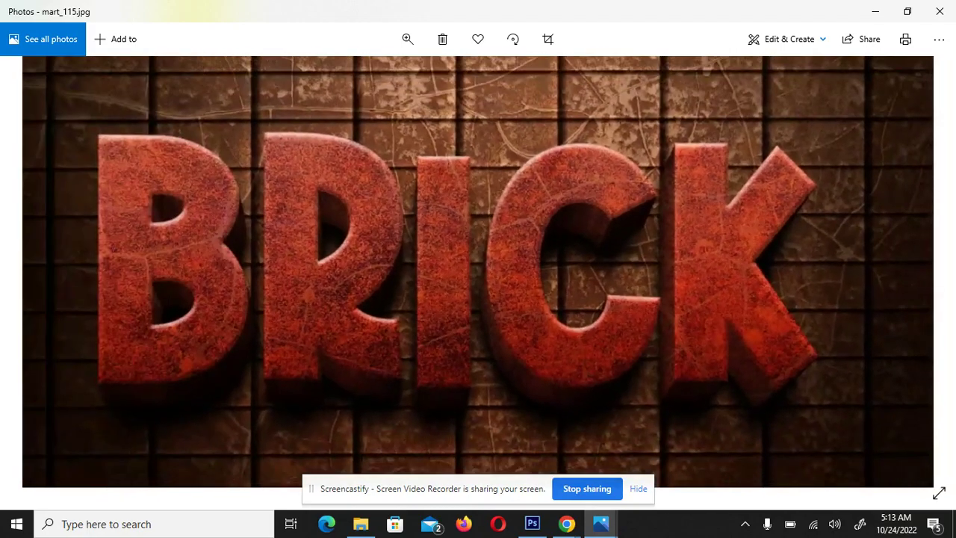
pyautogui.hotkey('ctrl', '-')
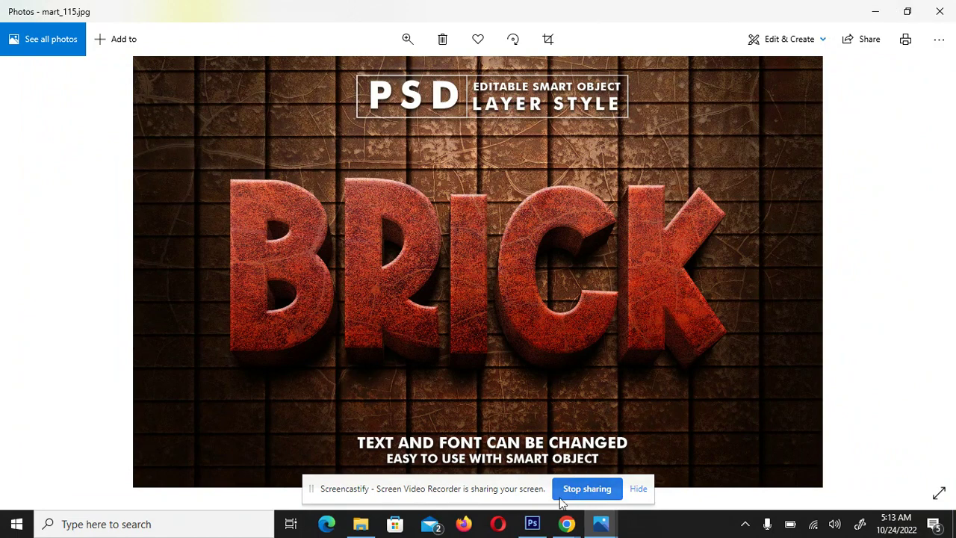
pyautogui.click(533, 524)
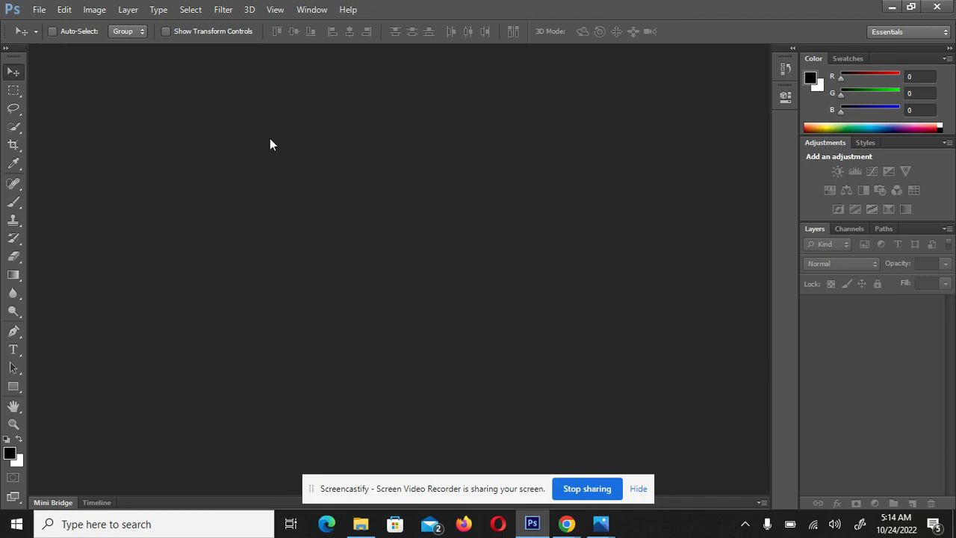
# Open mart_114.jpg from the Desktop's 3D Realistic Text Effect folder in Photoshop.
pyautogui.click(41, 11)
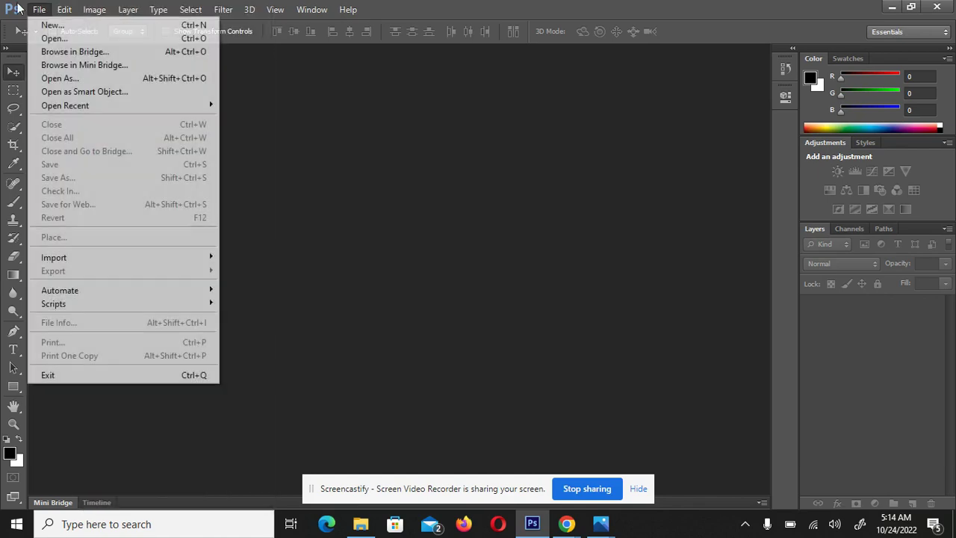
pyautogui.click(49, 42)
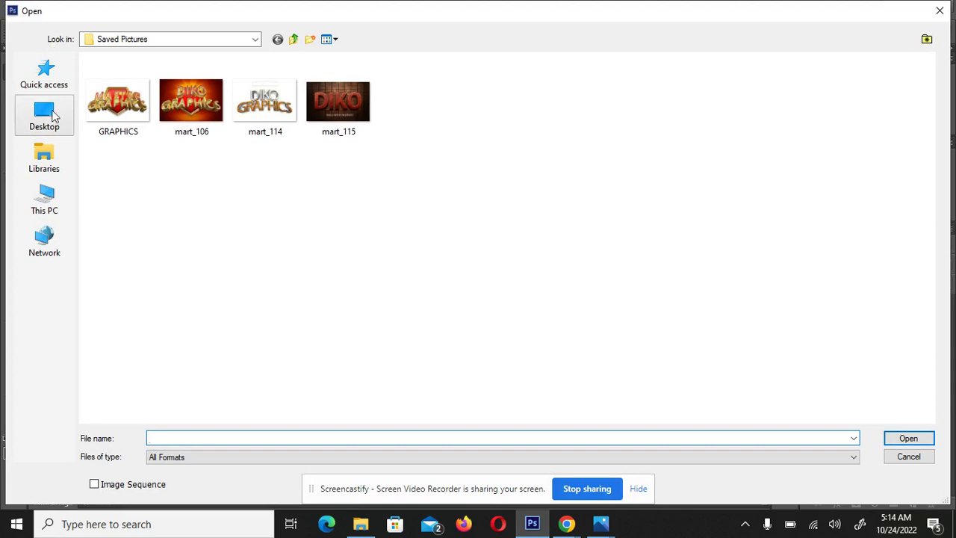
pyautogui.click(46, 119)
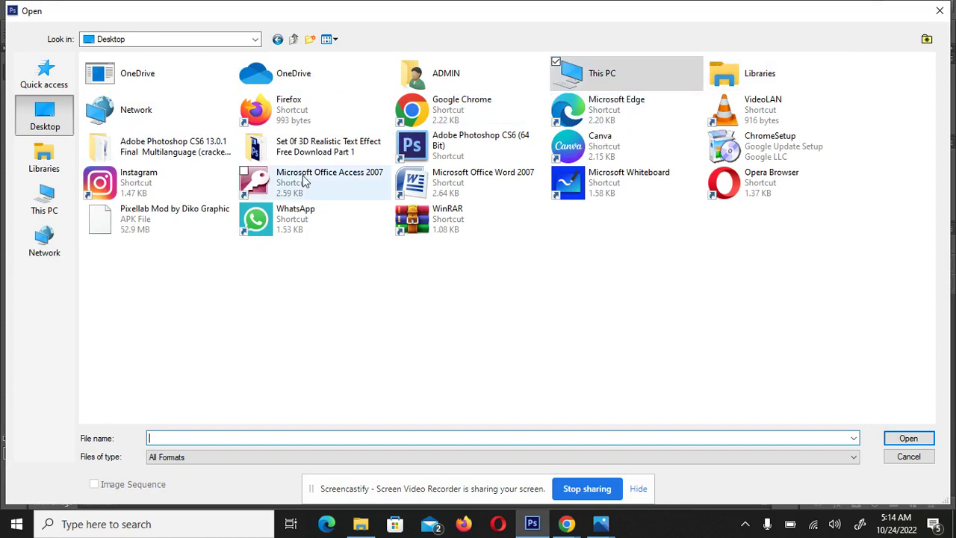
pyautogui.doubleClick(304, 148)
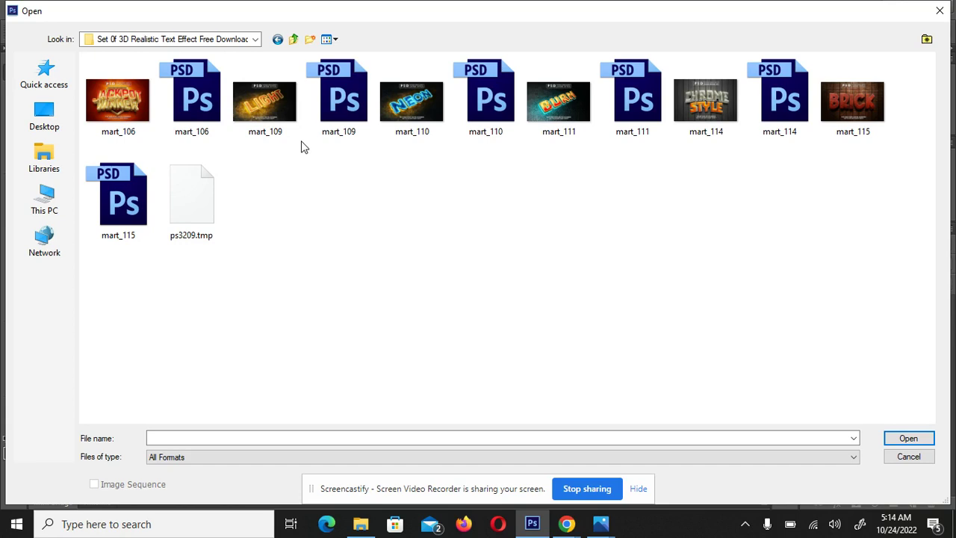
pyautogui.doubleClick(685, 107)
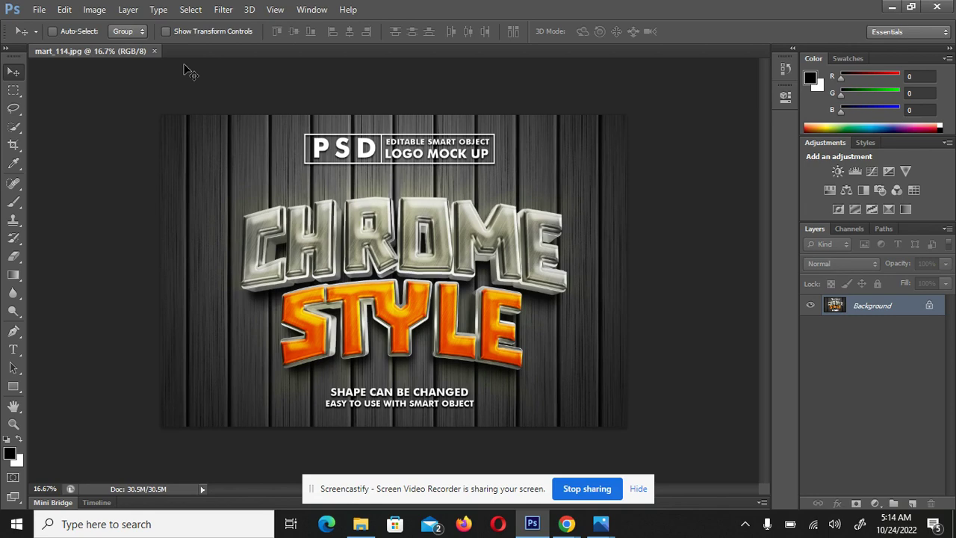
# Close the mart_114 JPEG and open mart_114.psd with Keep Layers, accepting the missing-fonts warning.
pyautogui.click(156, 52)
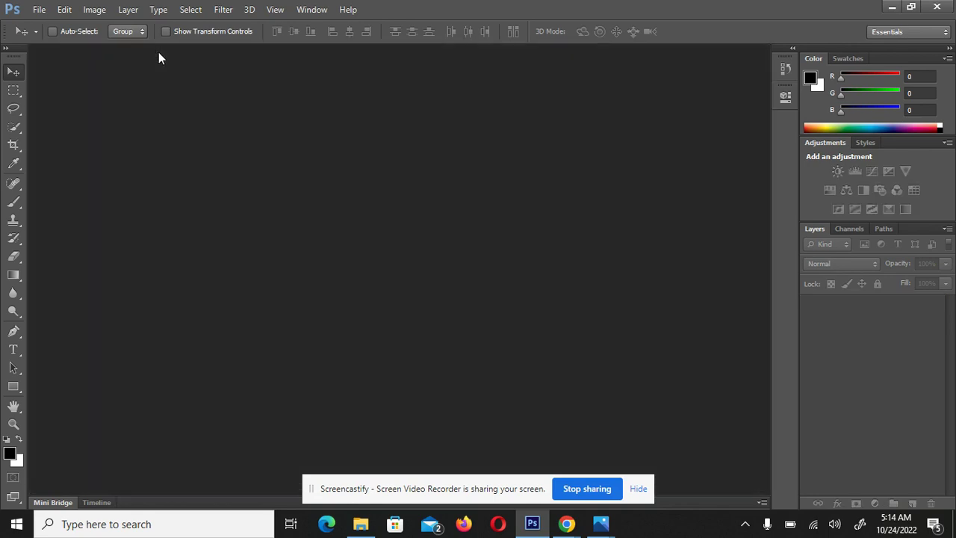
pyautogui.click(39, 11)
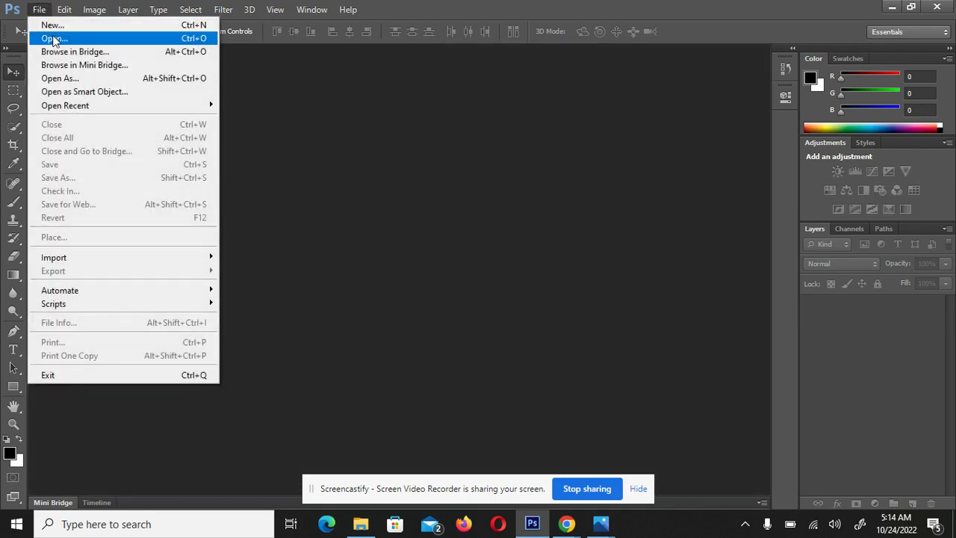
pyautogui.click(59, 38)
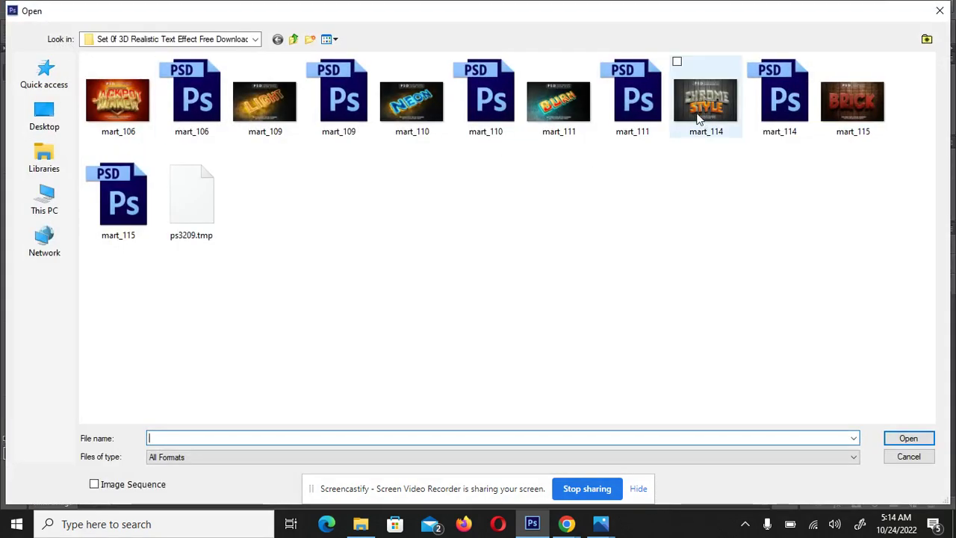
pyautogui.doubleClick(785, 109)
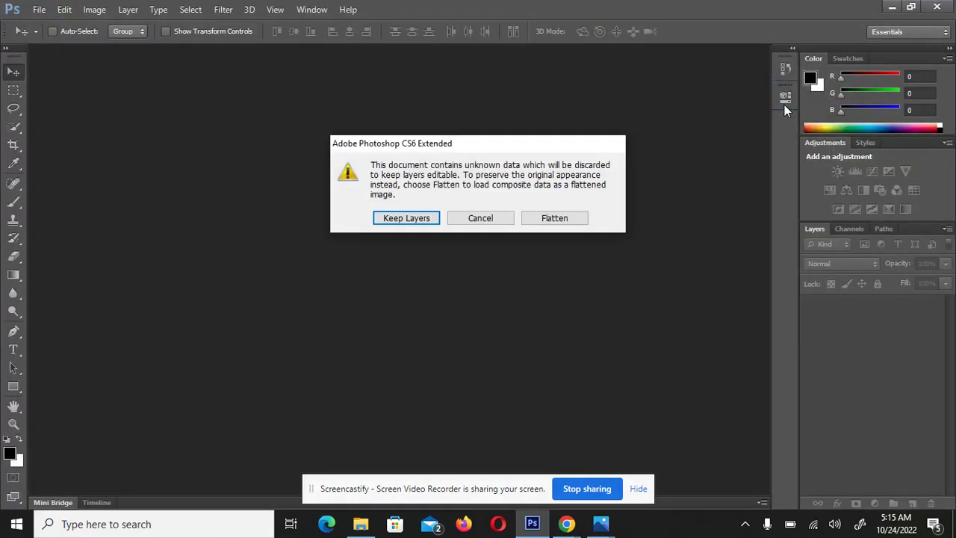
pyautogui.click(422, 218)
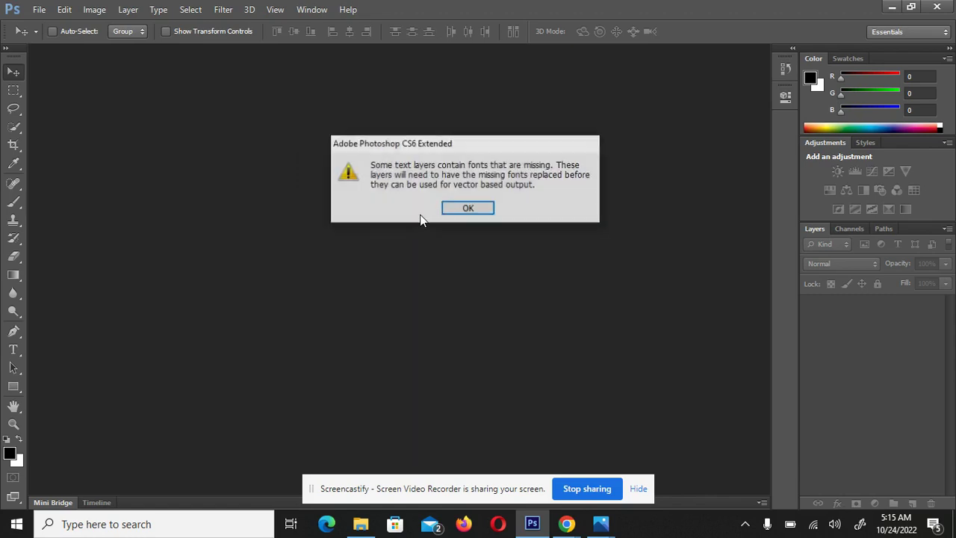
pyautogui.click(453, 210)
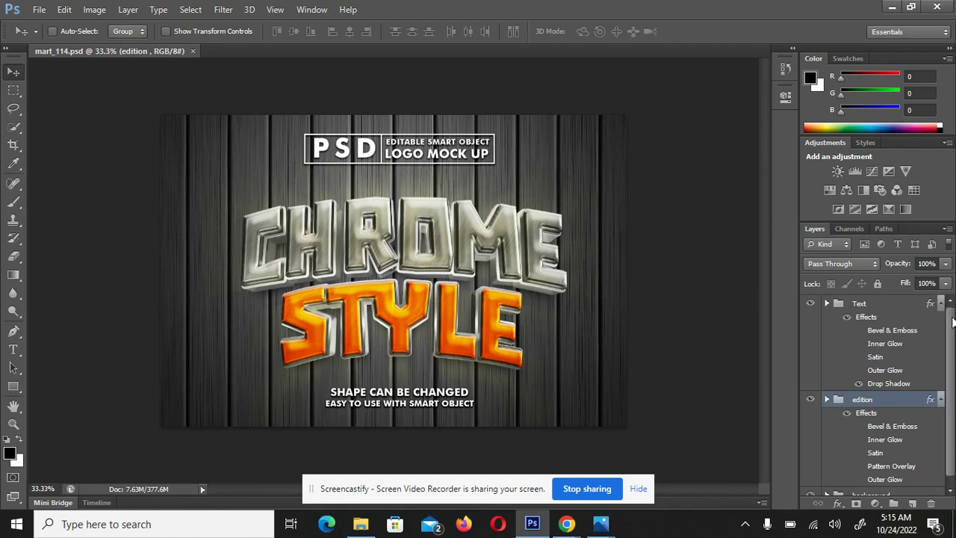
# Expand the Text layer group and turn off visibility of the SHAPE CAN BE CHANGED layer.
pyautogui.scroll(-1, 954, 365)
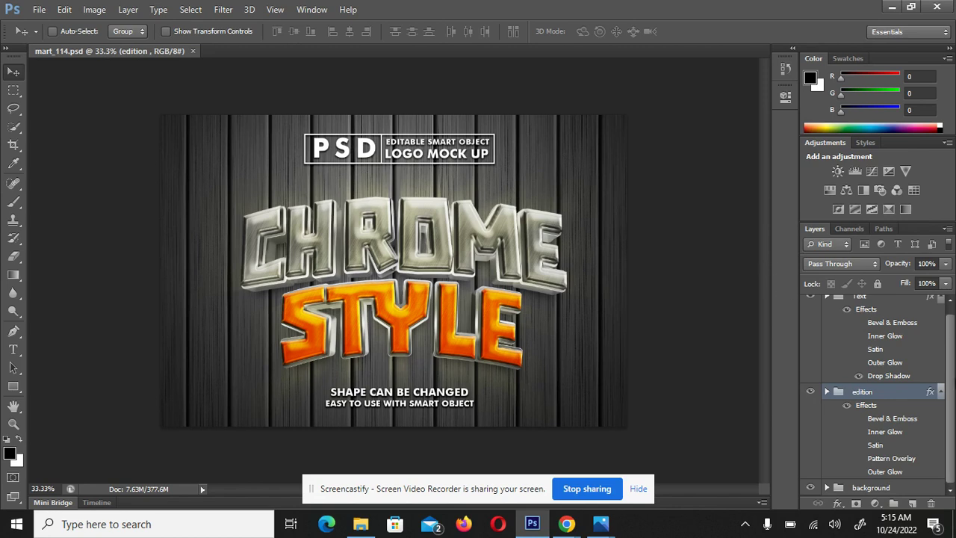
pyautogui.scroll(1, 953, 369)
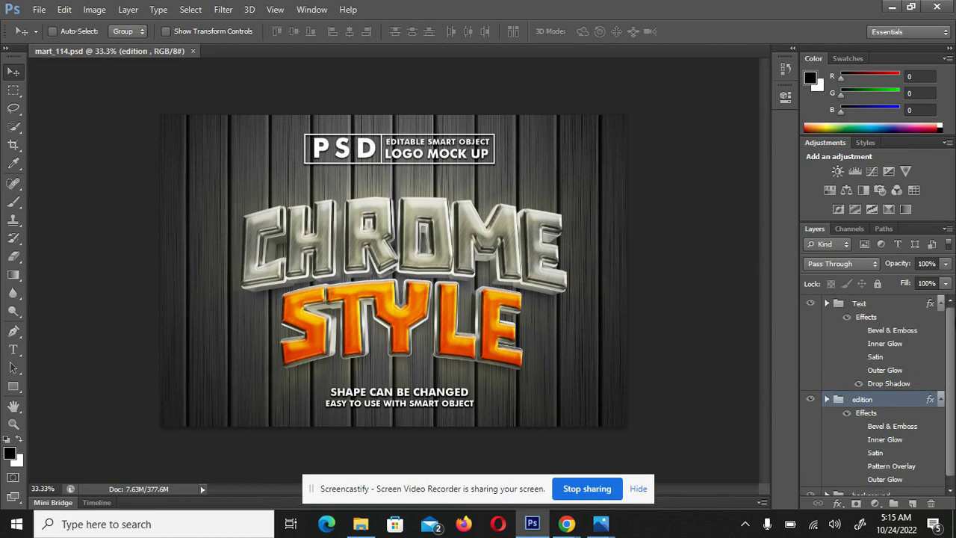
pyautogui.scroll(-1, 954, 377)
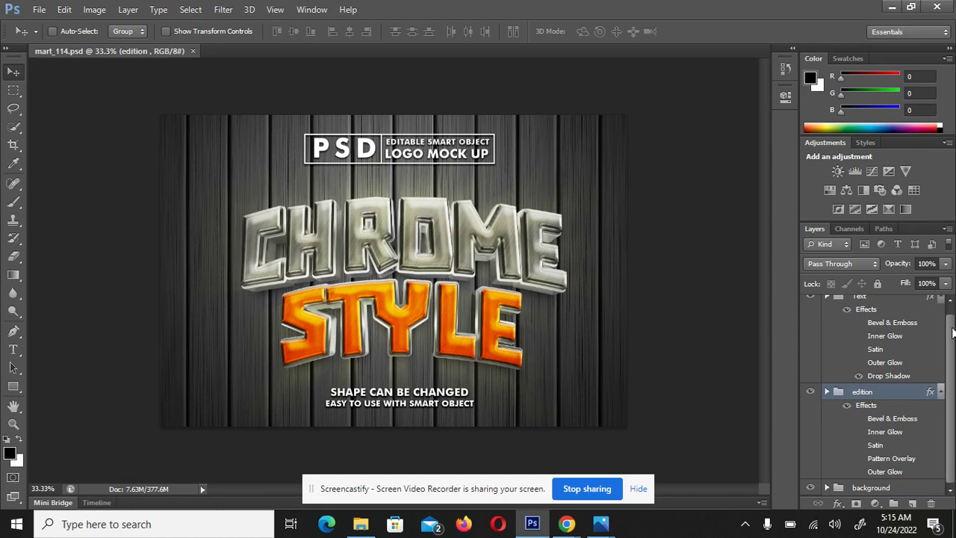
pyautogui.scroll(1, 949, 337)
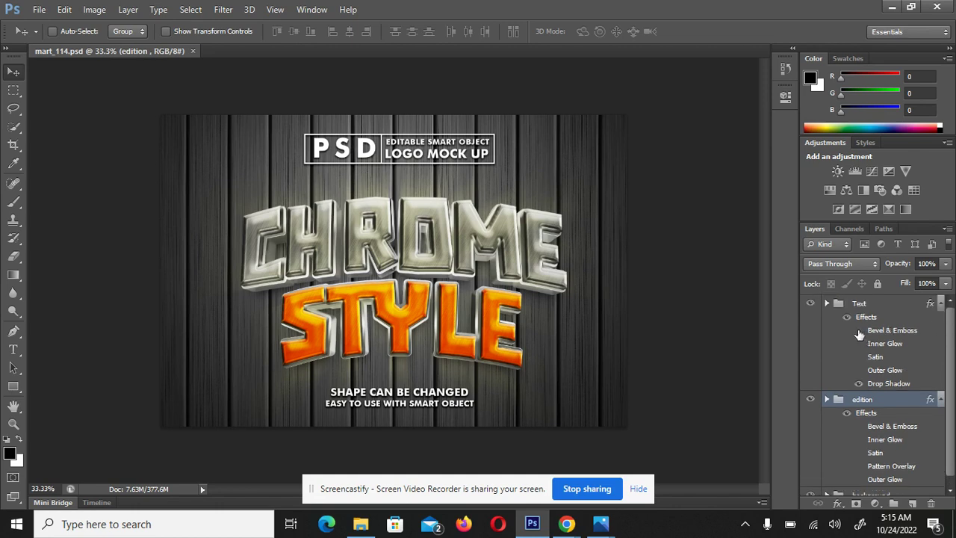
pyautogui.click(827, 304)
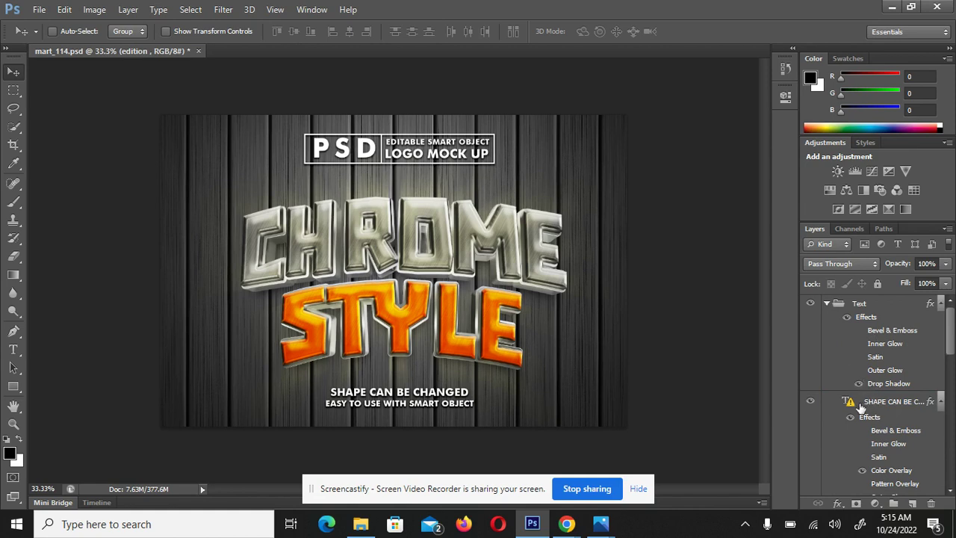
pyautogui.click(811, 404)
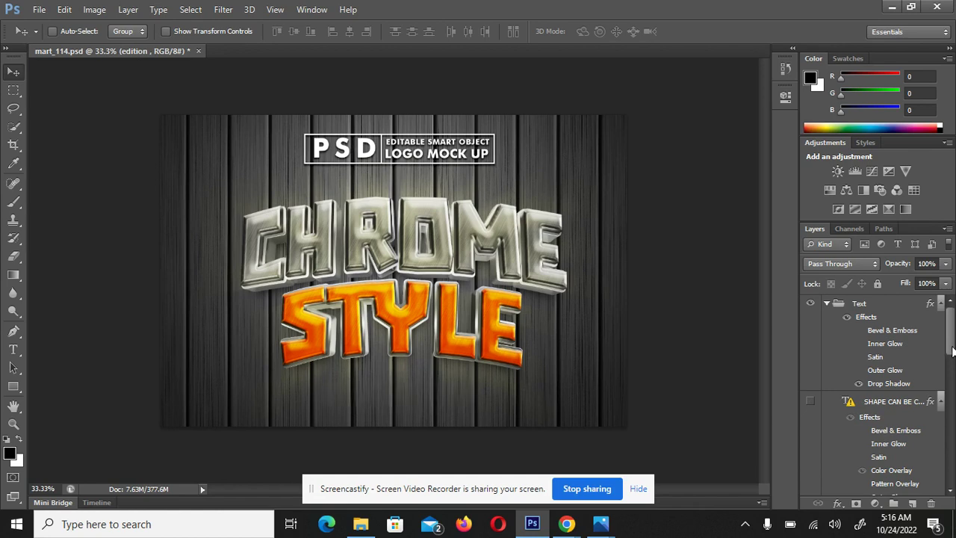
# Hide the Rectangle 1, Rectangle 2 and LOGO MOCK UP layers.
pyautogui.moveTo(953, 351); pyautogui.dragTo(953, 400)
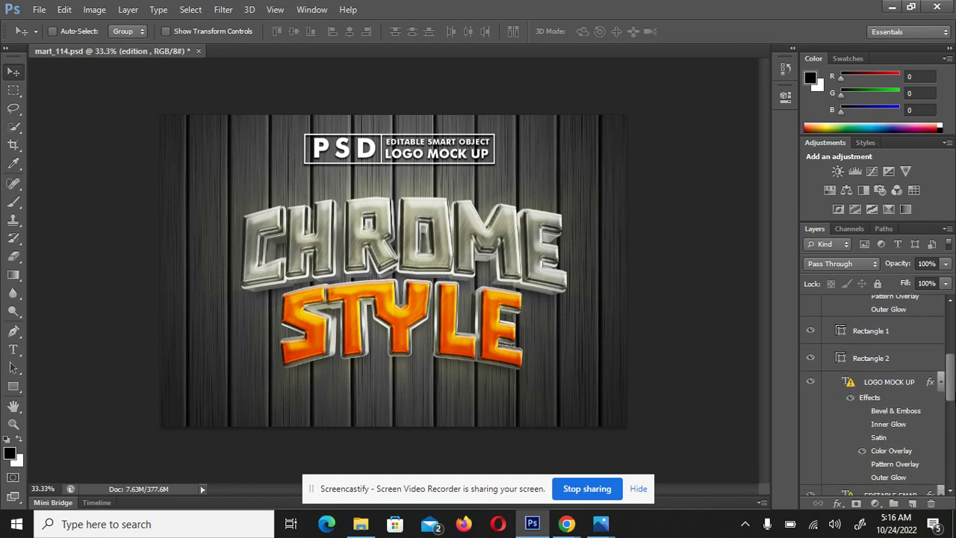
pyautogui.click(811, 331)
pyautogui.click(811, 359)
pyautogui.moveTo(952, 383); pyautogui.dragTo(953, 396)
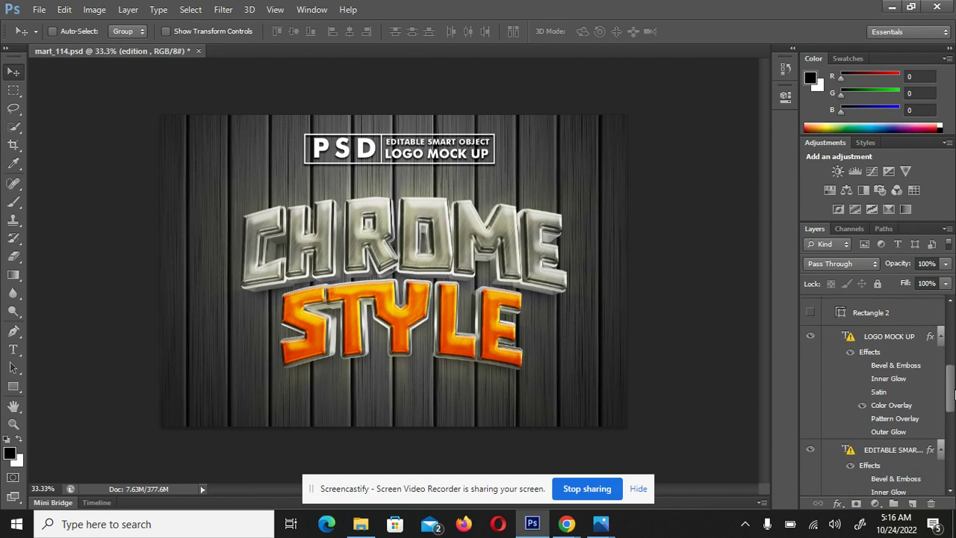
pyautogui.click(811, 337)
# Hide the EDITABLE SMART OBJECT and PSD label layers.
pyautogui.scroll(1, 874, 396)
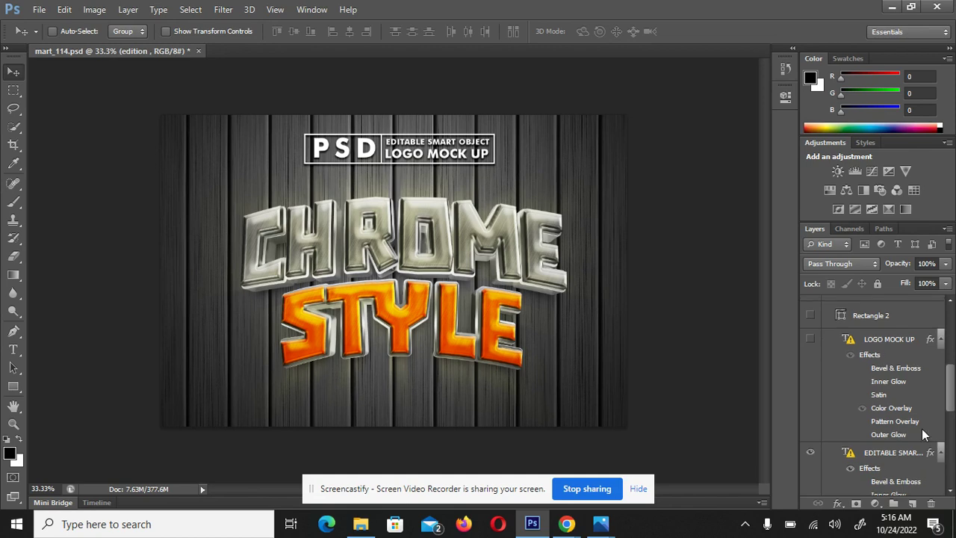
pyautogui.click(809, 453)
pyautogui.scroll(-5, 954, 438)
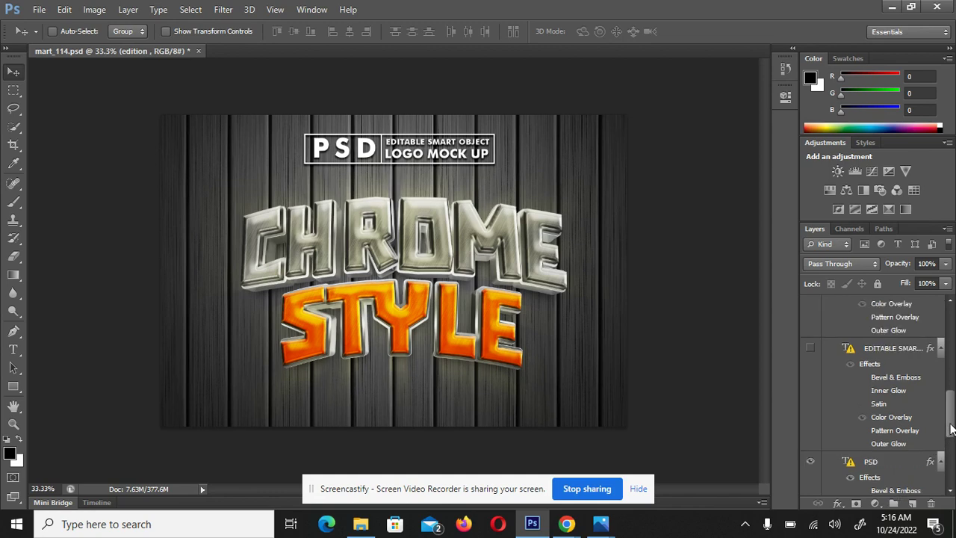
pyautogui.scroll(-3, 951, 441)
pyautogui.moveTo(953, 442); pyautogui.dragTo(952, 439)
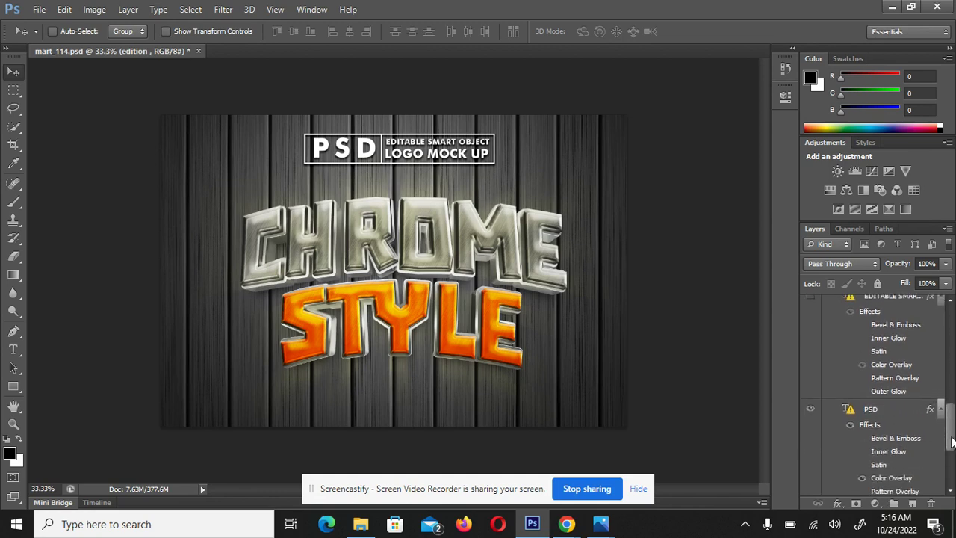
pyautogui.click(809, 412)
# Expand the edition group to reveal its Place your design here and FX layers.
pyautogui.moveTo(952, 449); pyautogui.dragTo(952, 487)
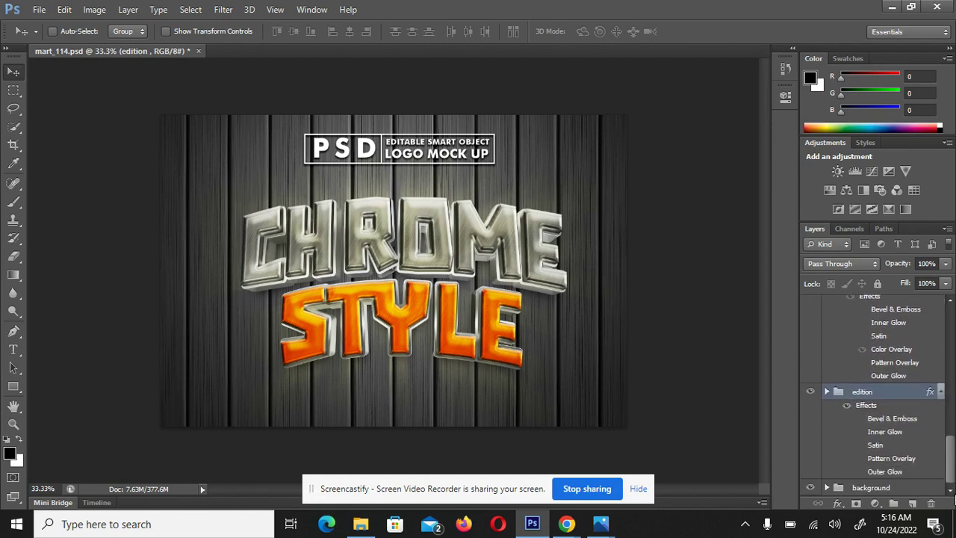
pyautogui.moveTo(952, 454)
pyautogui.mouseDown()
pyautogui.moveTo(945, 359)
pyautogui.moveTo(947, 461)
pyautogui.mouseUp()
pyautogui.click(827, 392)
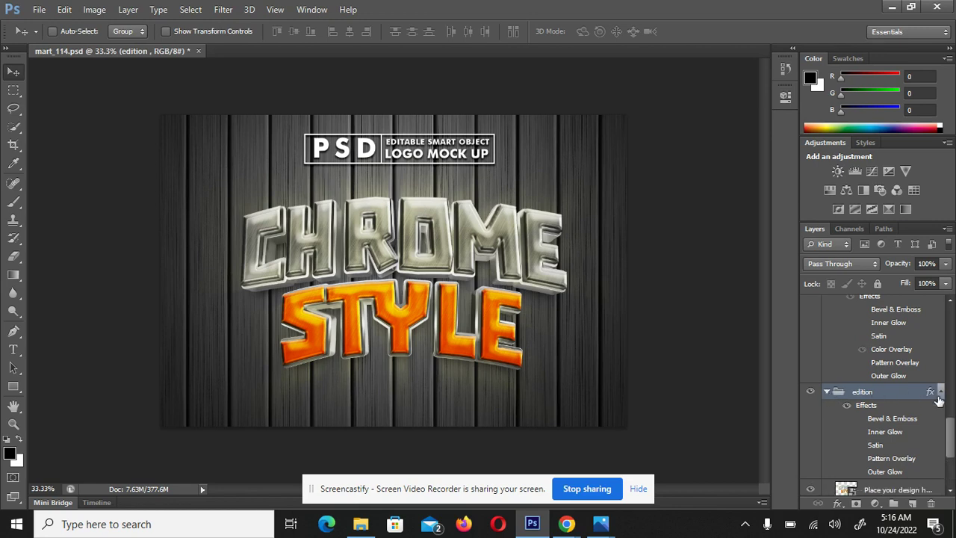
pyautogui.moveTo(951, 444); pyautogui.dragTo(953, 467)
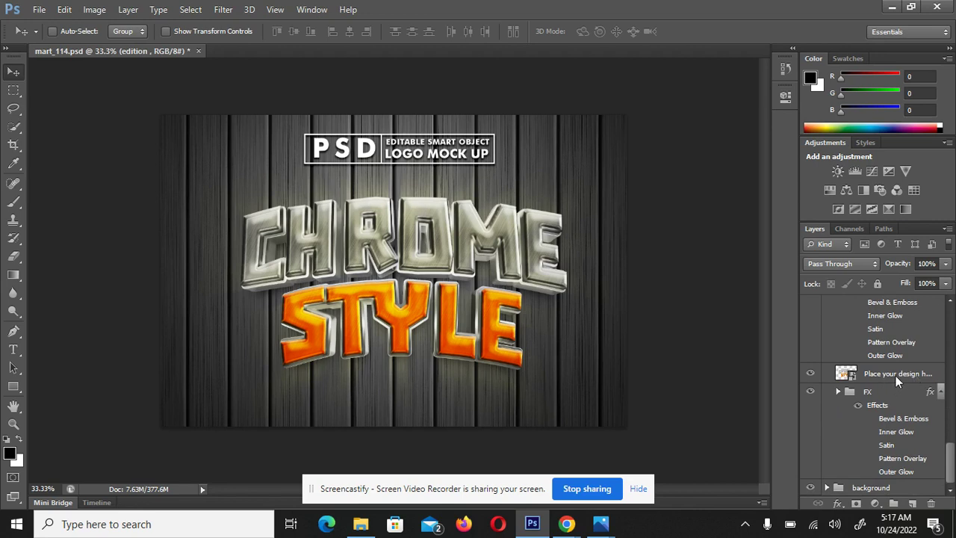
# Open the Place your design here smart object as SILVER12.psb, dismissing the notice and font warning.
pyautogui.doubleClick(847, 373)
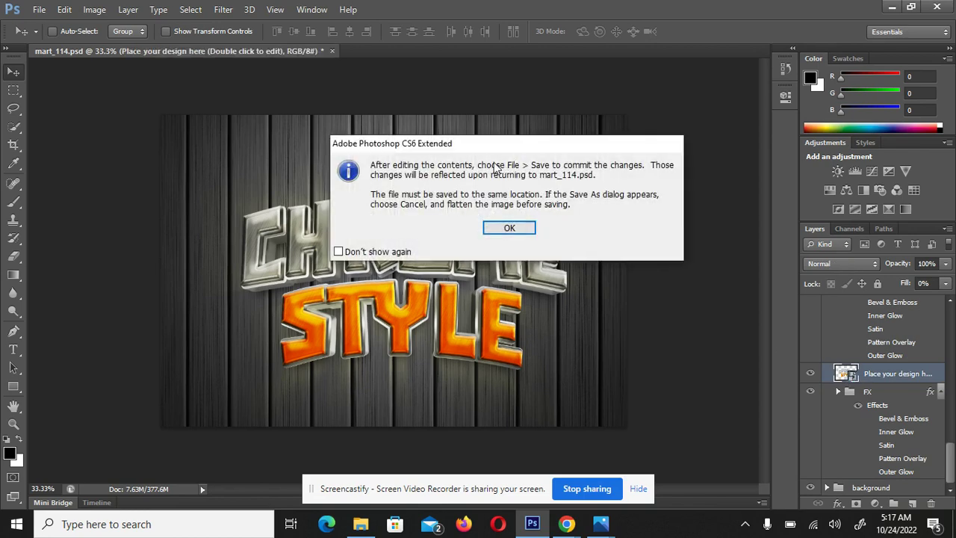
pyautogui.click(519, 230)
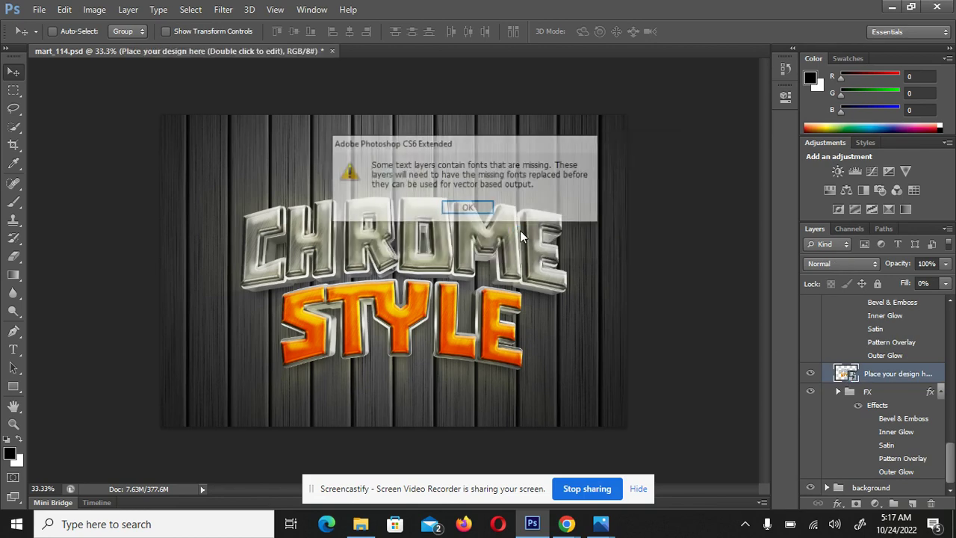
pyautogui.click(467, 209)
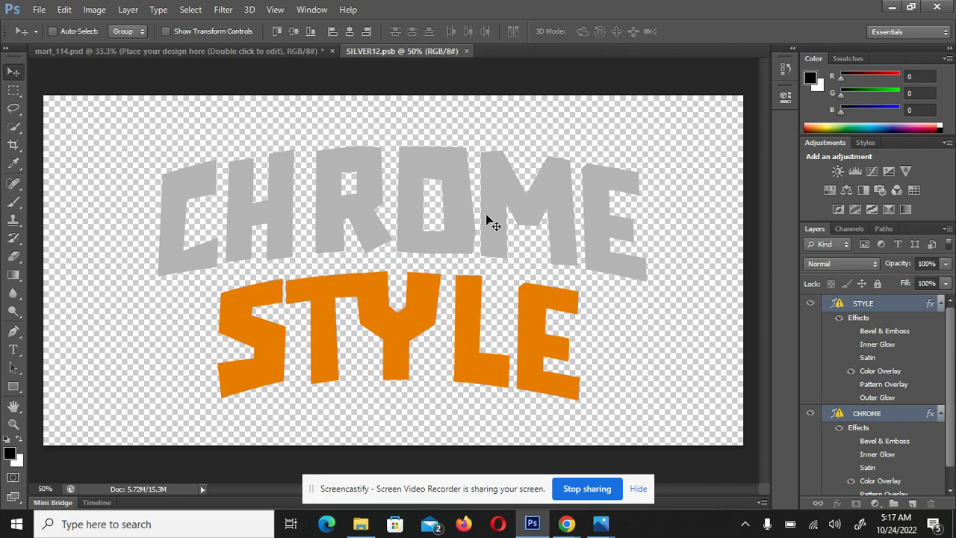
# Replace the curved CHROME text with DIKO, accepting font substitution.
pyautogui.click(14, 351)
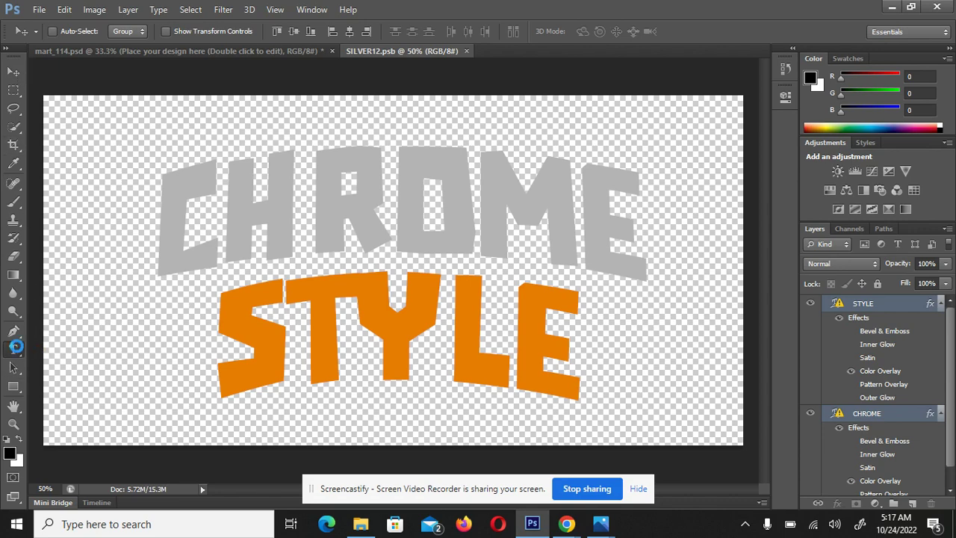
pyautogui.click(600, 316)
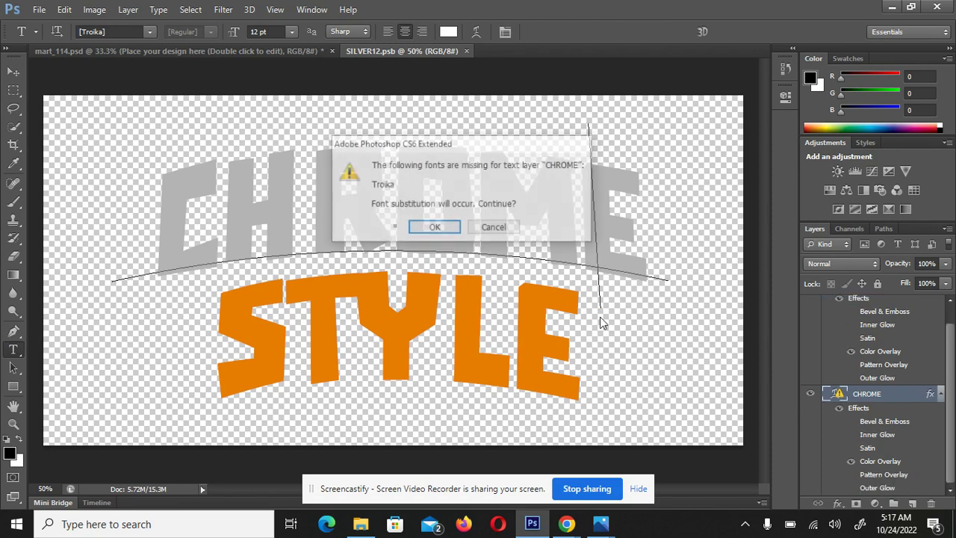
pyautogui.click(438, 229)
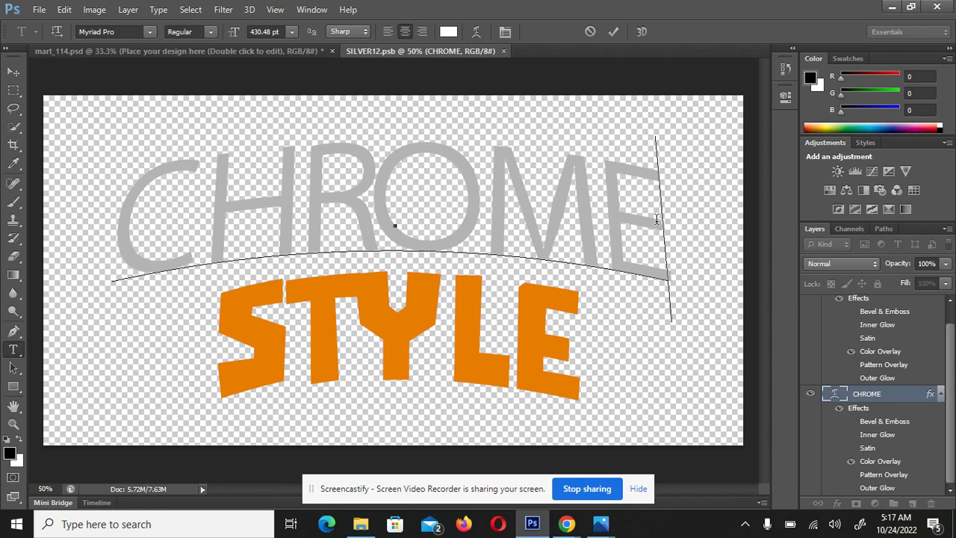
pyautogui.press('BackSpace')
pyautogui.press('BackSpace')
pyautogui.press('BackSpace')
pyautogui.press('BackSpace')
pyautogui.press('BackSpace')
pyautogui.press('BackSpace')
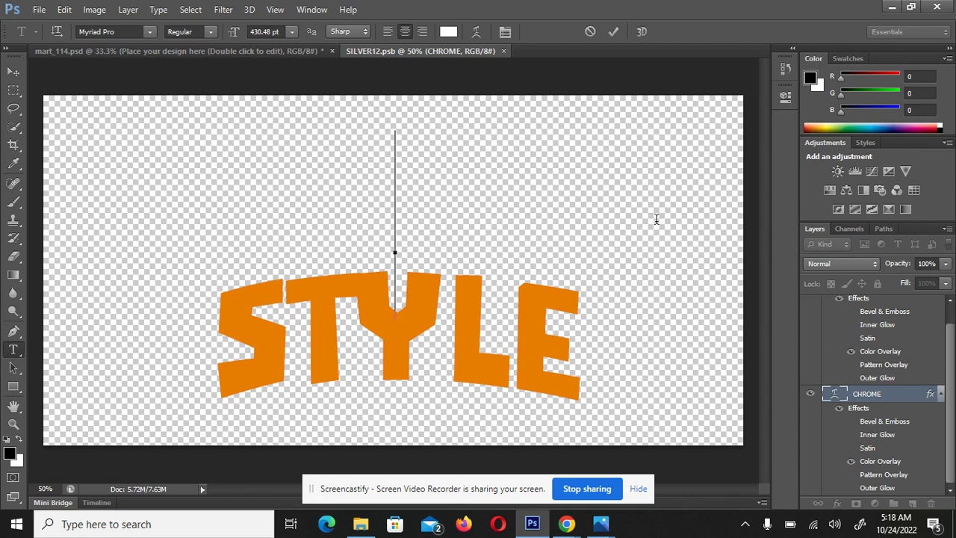
pyautogui.write('DIKO')
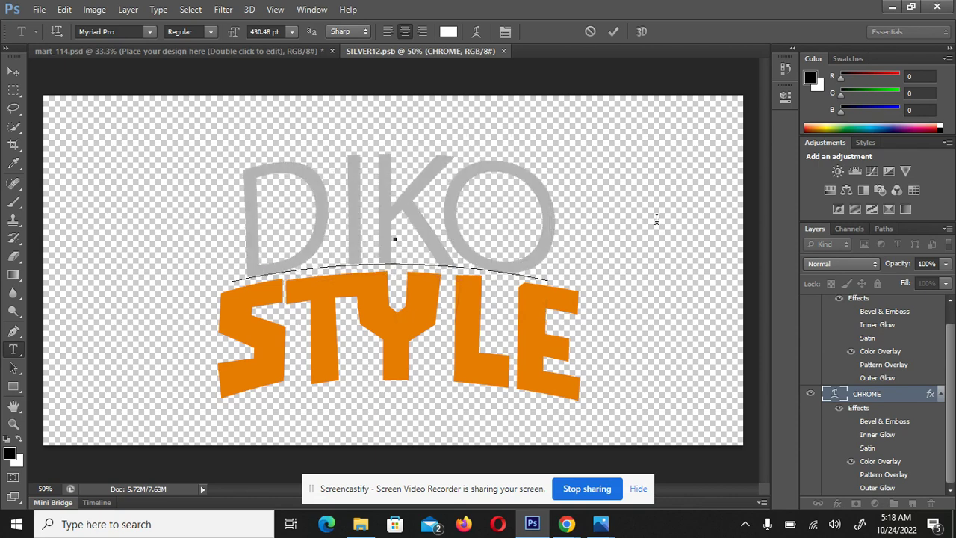
# Set the DIKO text size to 430.48 pt and commit the edit.
pyautogui.click(260, 32)
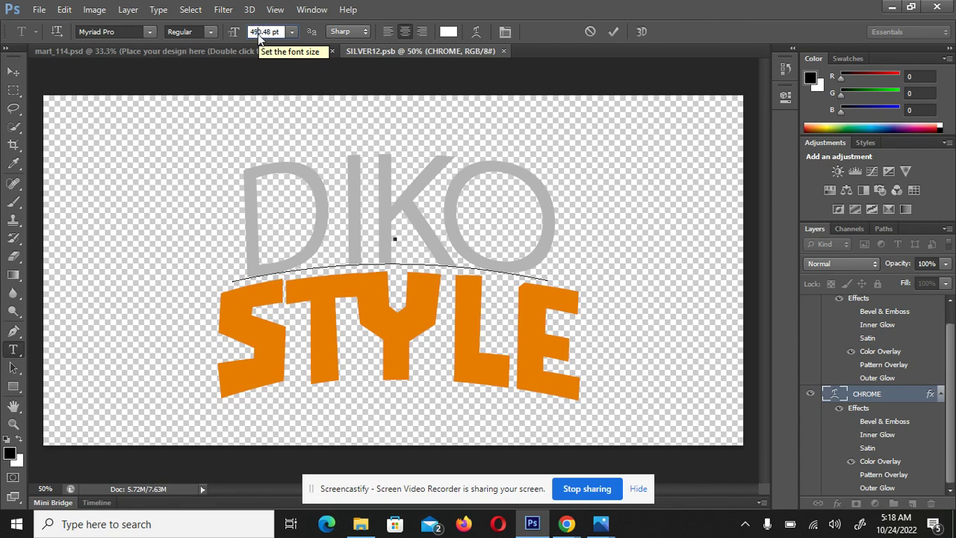
pyautogui.write('5')
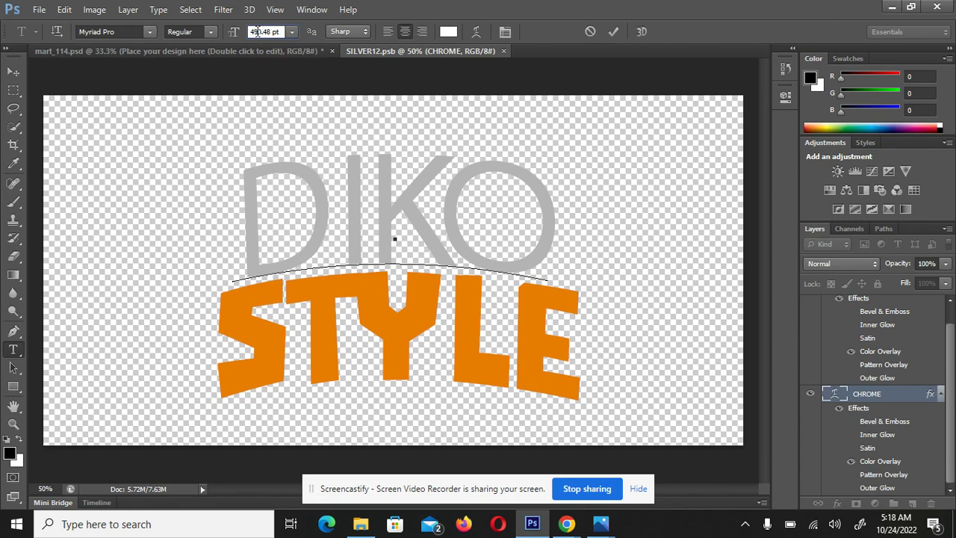
pyautogui.press('Return')
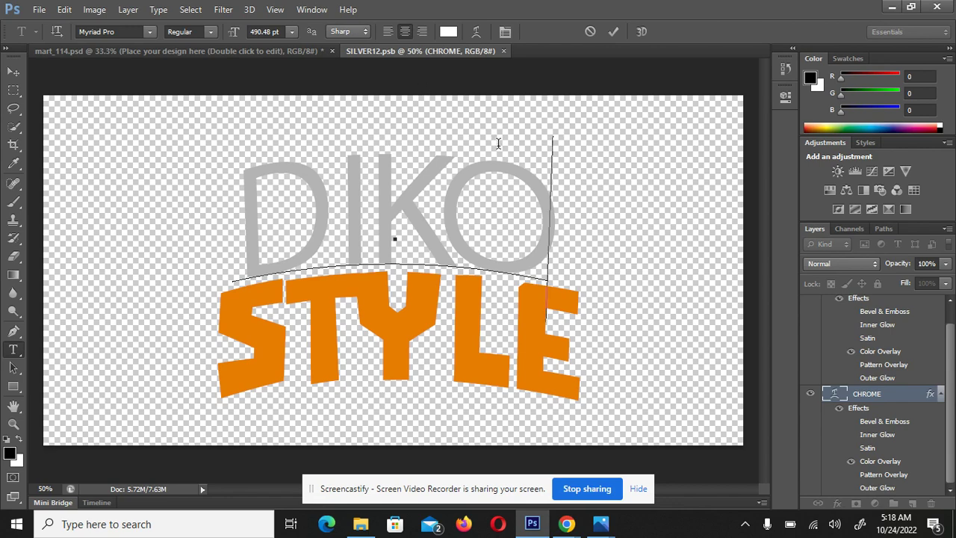
pyautogui.hotkey('ctrl', 'a')
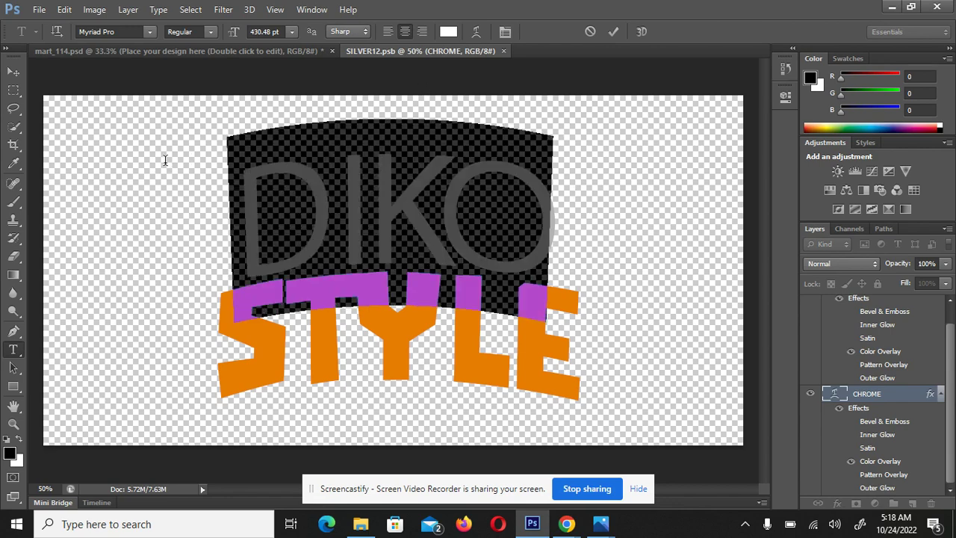
pyautogui.click(260, 31)
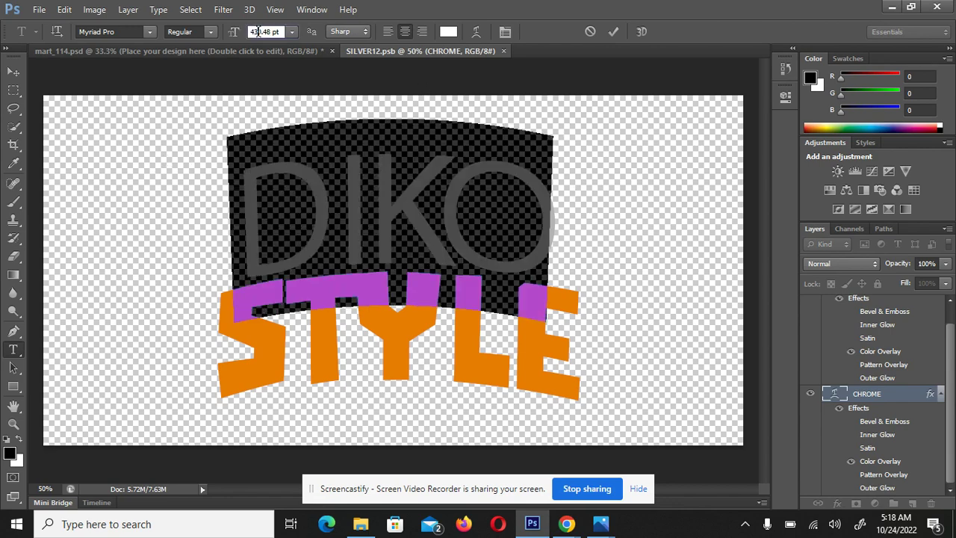
pyautogui.press('BackSpace')
pyautogui.press('Return')
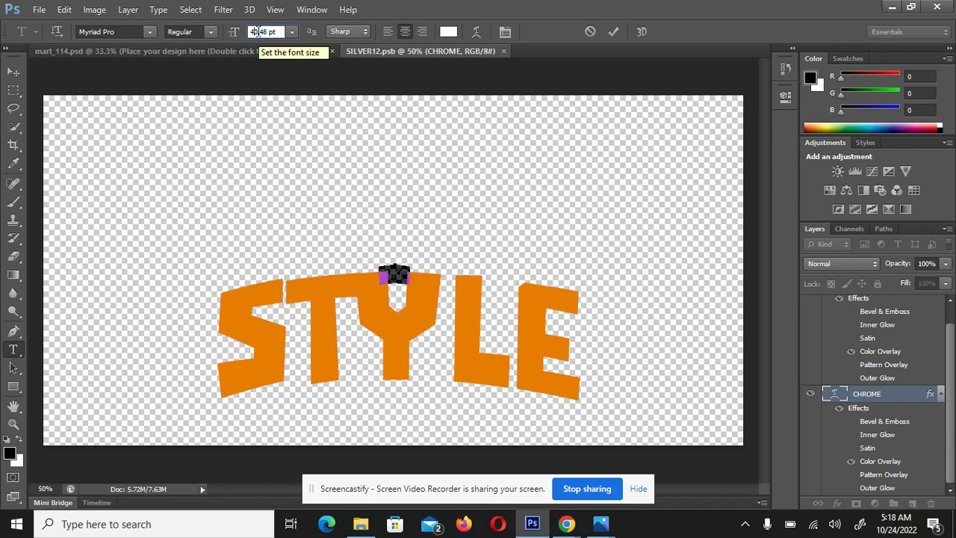
pyautogui.write('3')
pyautogui.press('Return')
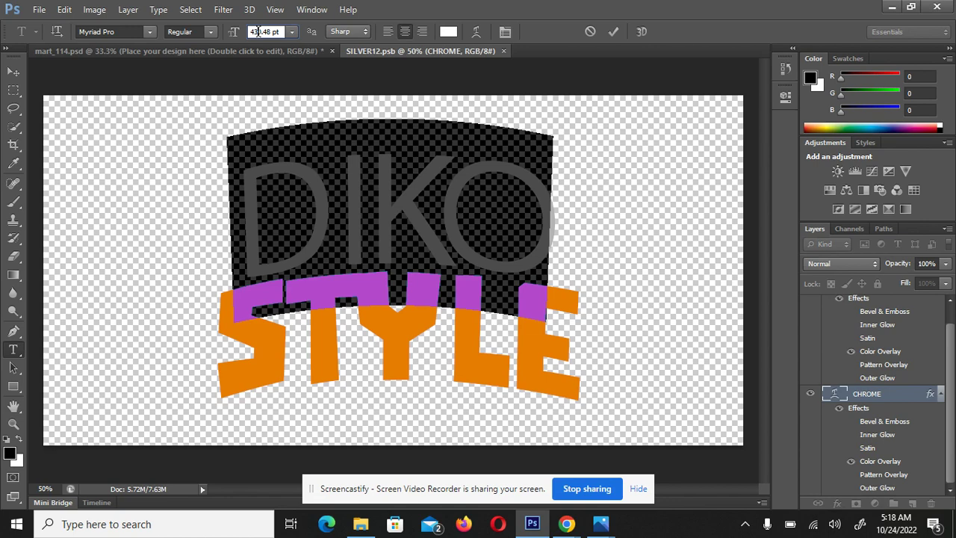
pyautogui.click(493, 226)
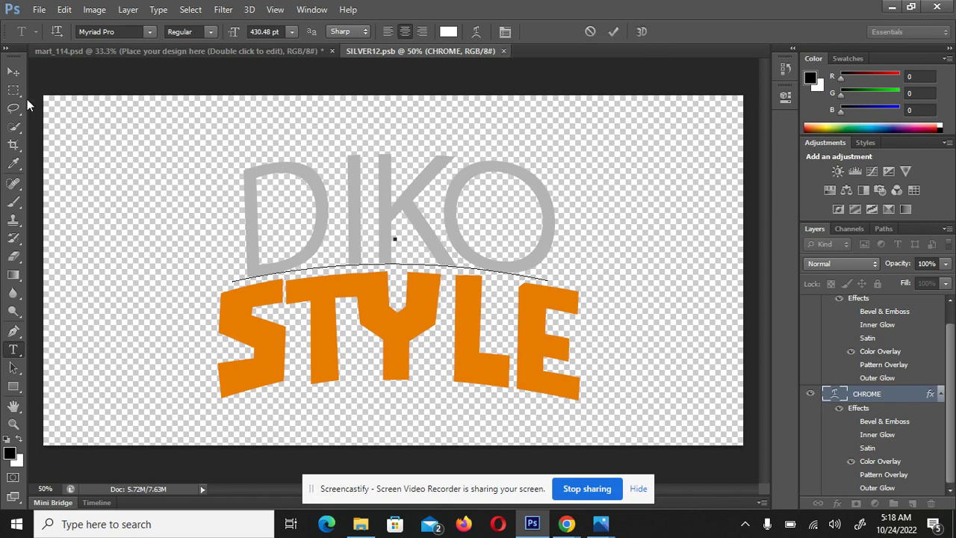
pyautogui.click(12, 73)
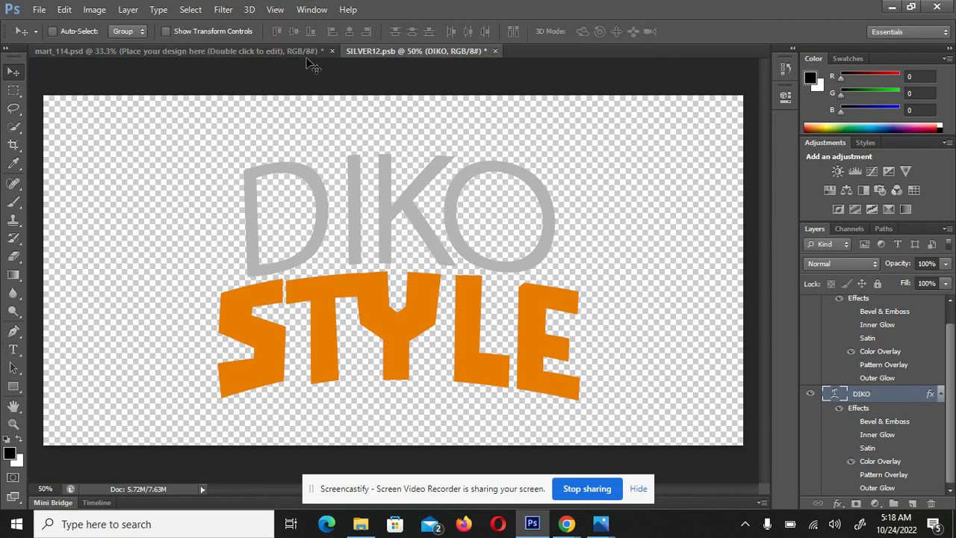
# Close SILVER12.psb saving changes, returning to mart_114.psd with chrome DIKO.
pyautogui.click(496, 50)
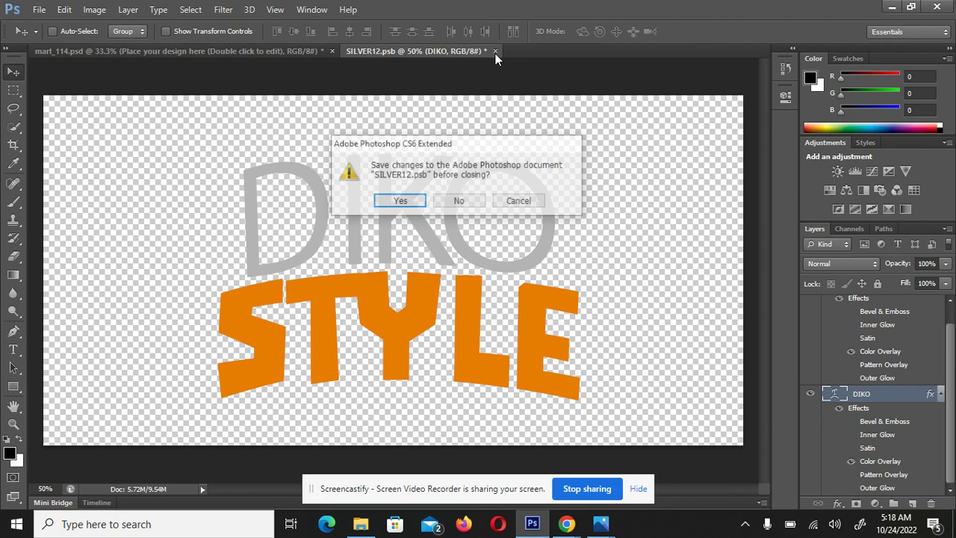
pyautogui.click(398, 203)
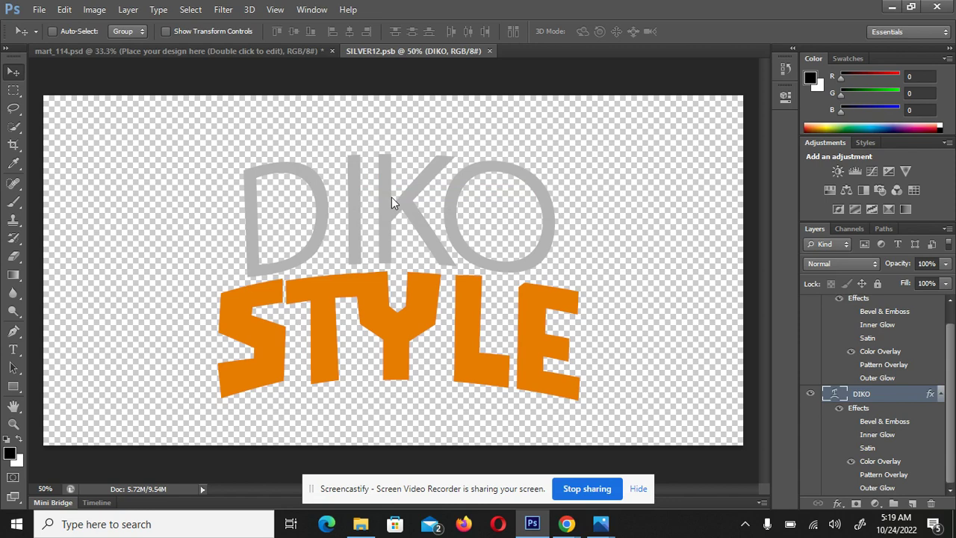
pyautogui.hotkey('ctrl', 'w')
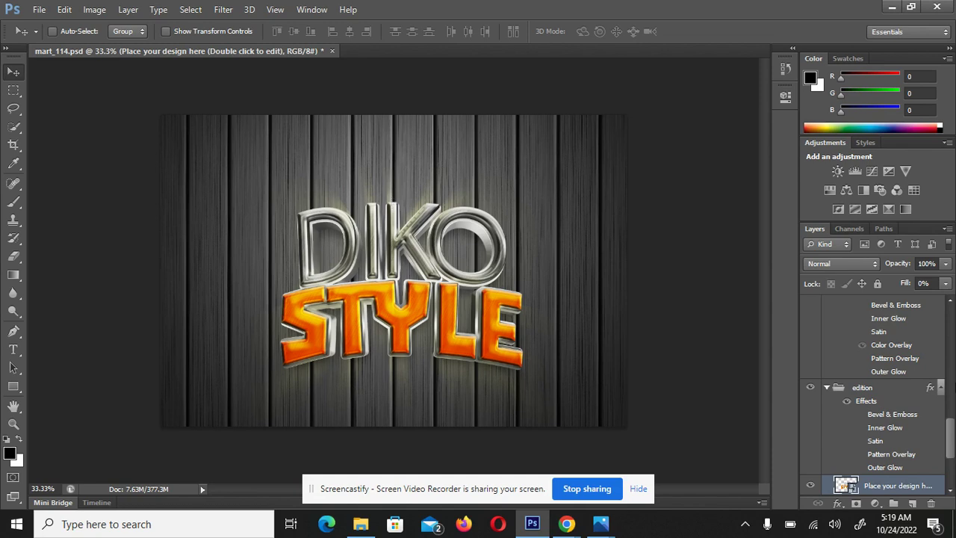
# Expand the FX and background groups in the Layers panel to view their layers.
pyautogui.moveTo(951, 448); pyautogui.dragTo(951, 389)
pyautogui.moveTo(951, 387); pyautogui.dragTo(952, 493)
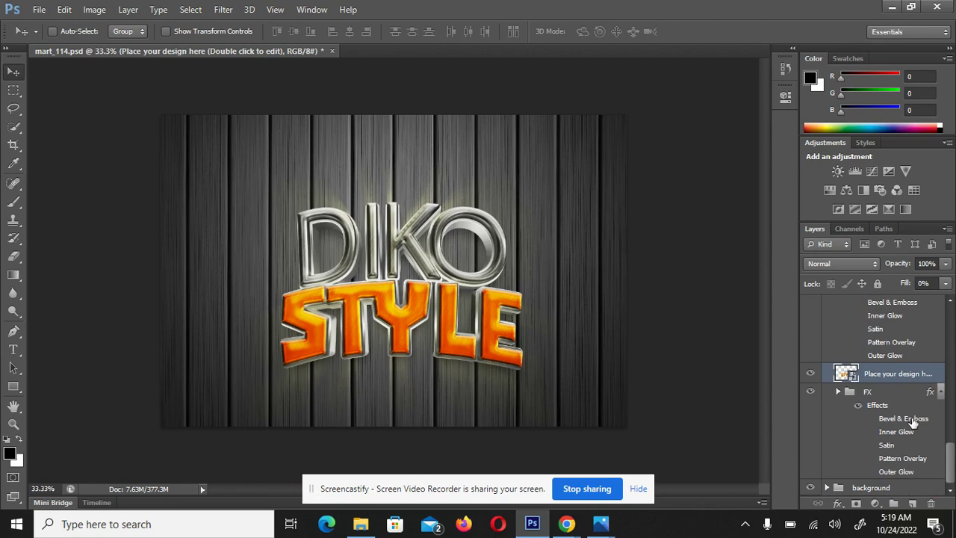
pyautogui.click(837, 392)
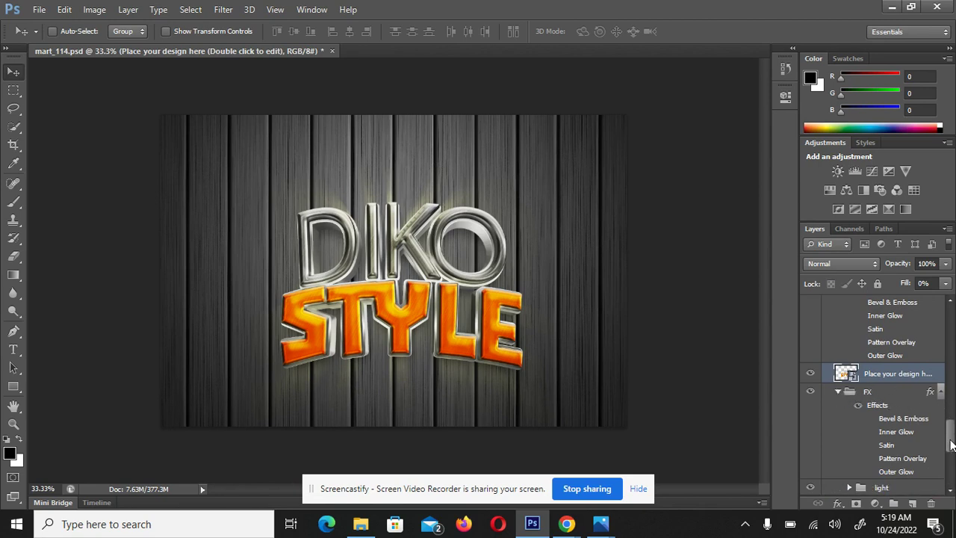
pyautogui.scroll(-3, 926, 409)
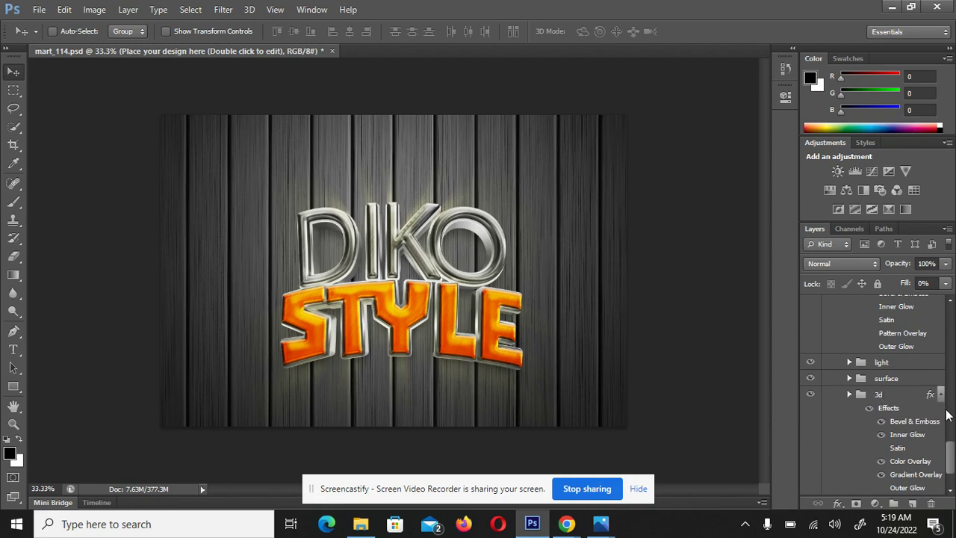
pyautogui.scroll(-2, 897, 471)
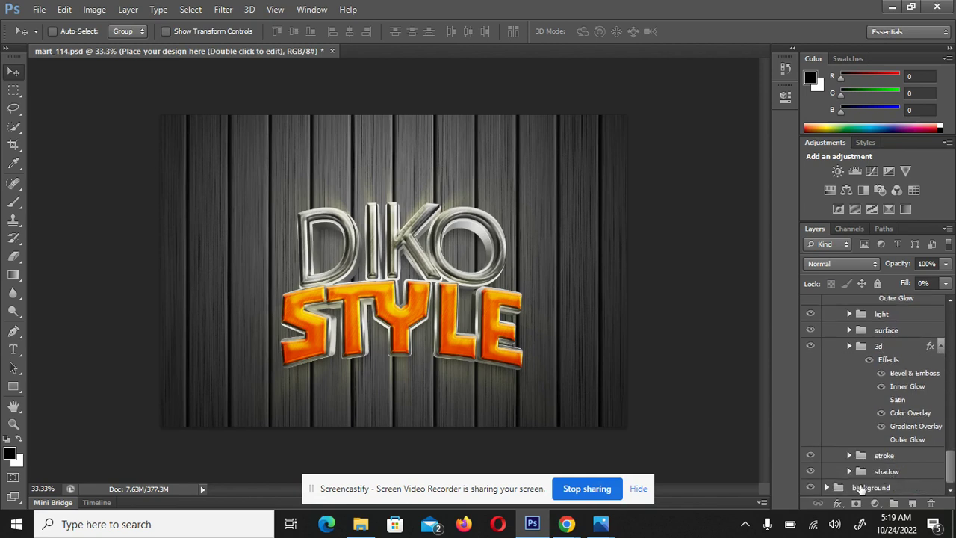
pyautogui.click(827, 487)
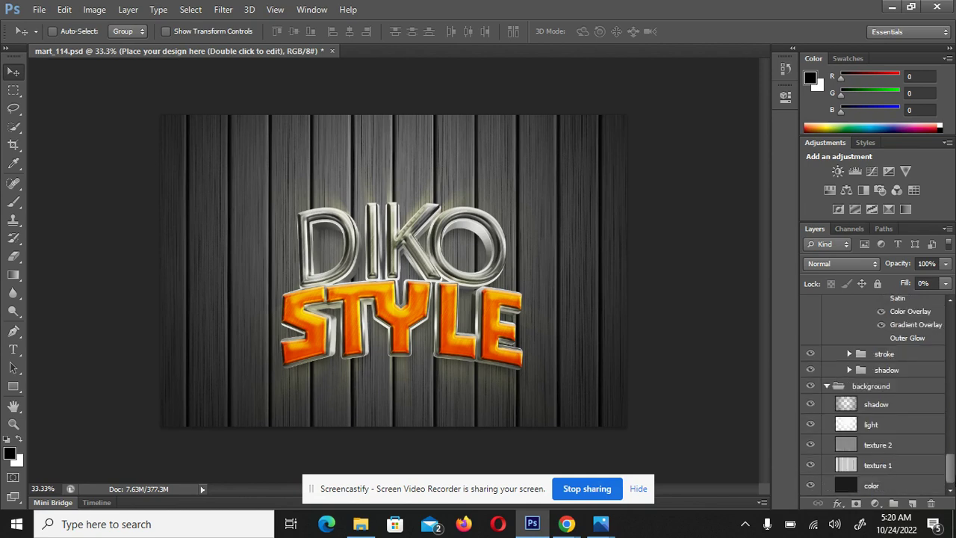
pyautogui.scroll(10, 933, 431)
pyautogui.scroll(-1, 934, 431)
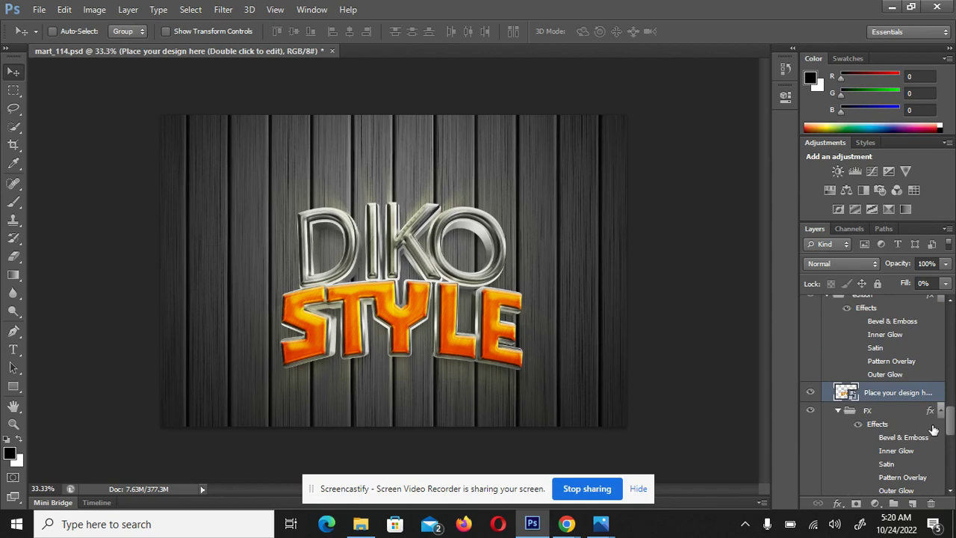
# Open the Place your design here contents, dismissing the notice and missing-fonts warning.
pyautogui.doubleClick(856, 397)
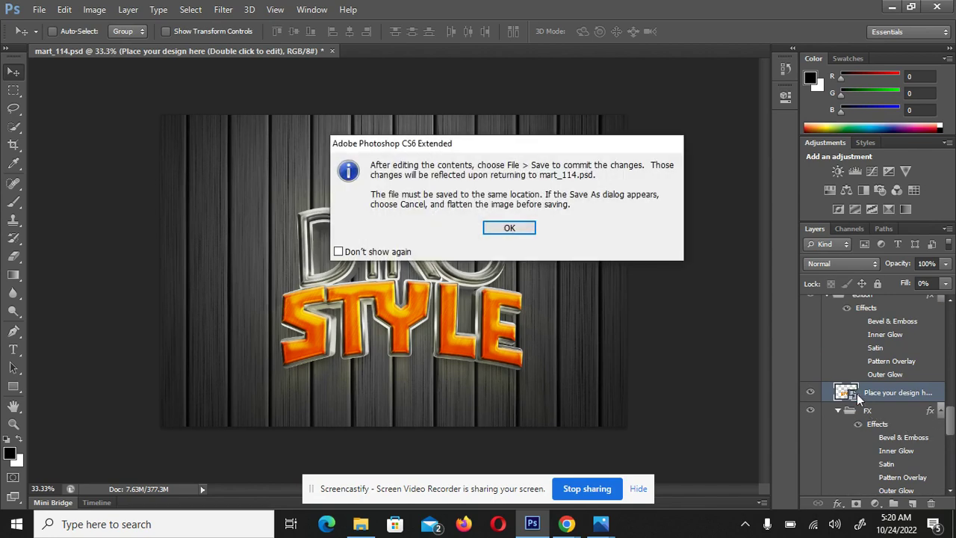
pyautogui.click(511, 229)
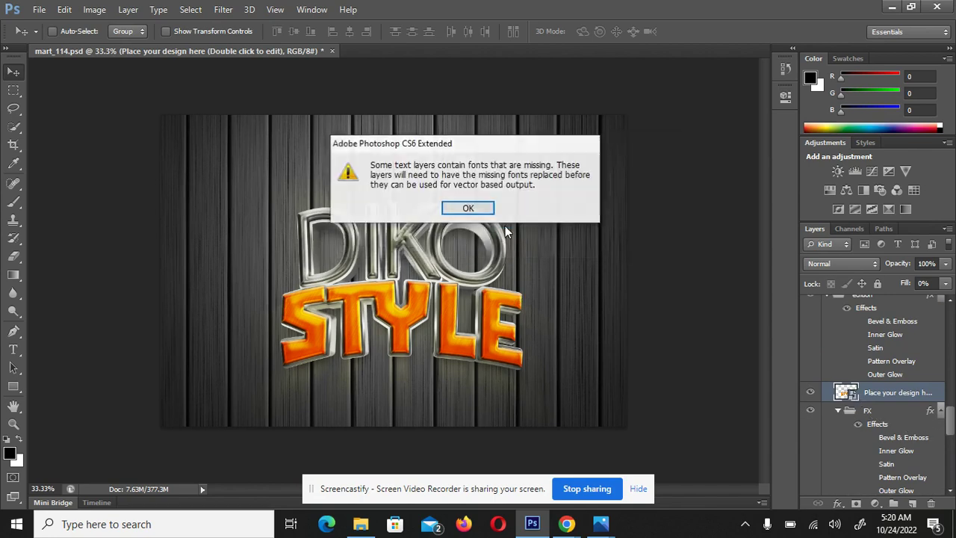
pyautogui.click(447, 210)
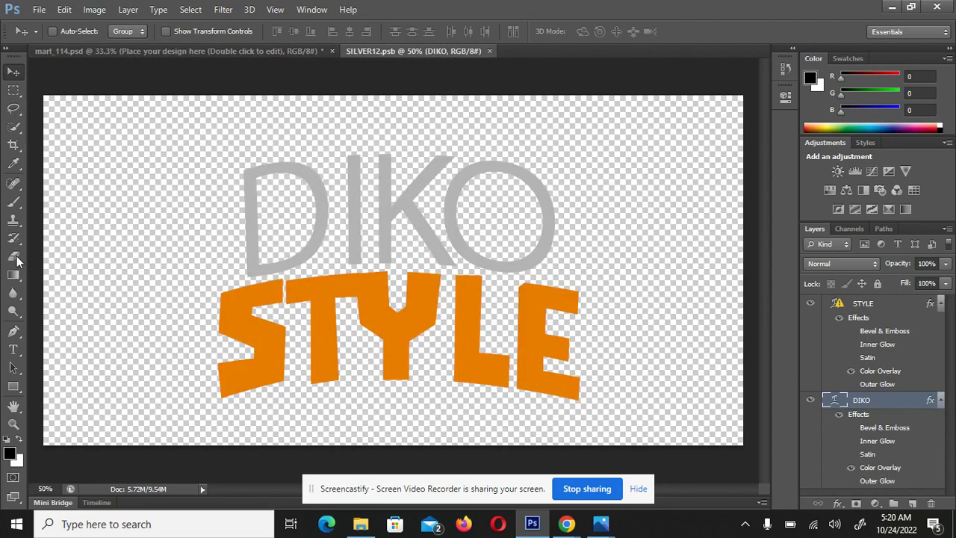
# Replace the orange STYLE text with GRAPHICS, substituting the missing Troika font.
pyautogui.click(16, 352)
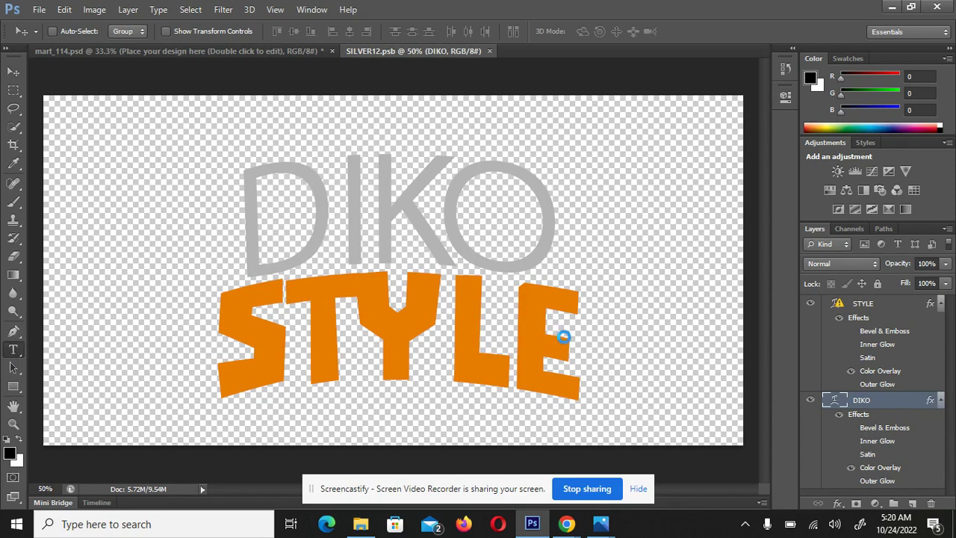
pyautogui.click(595, 349)
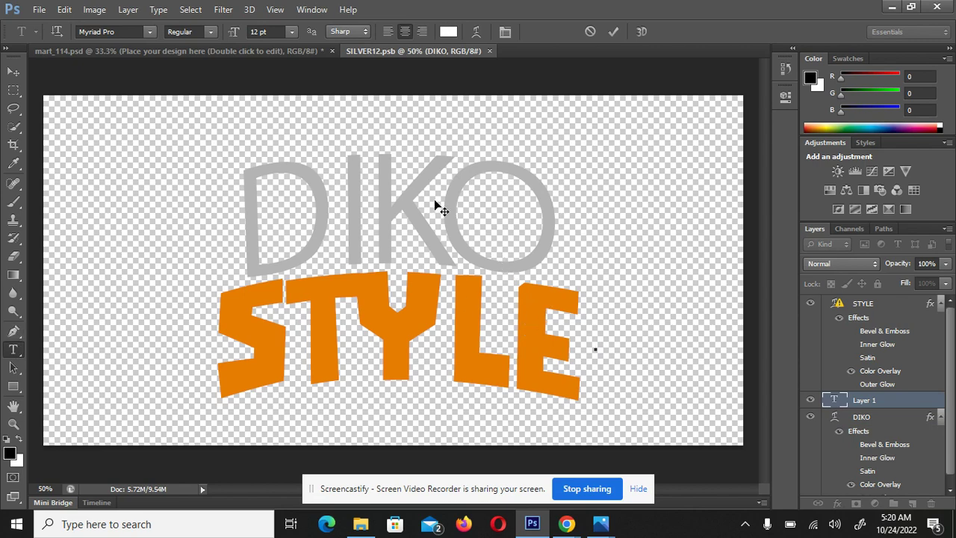
pyautogui.click(15, 72)
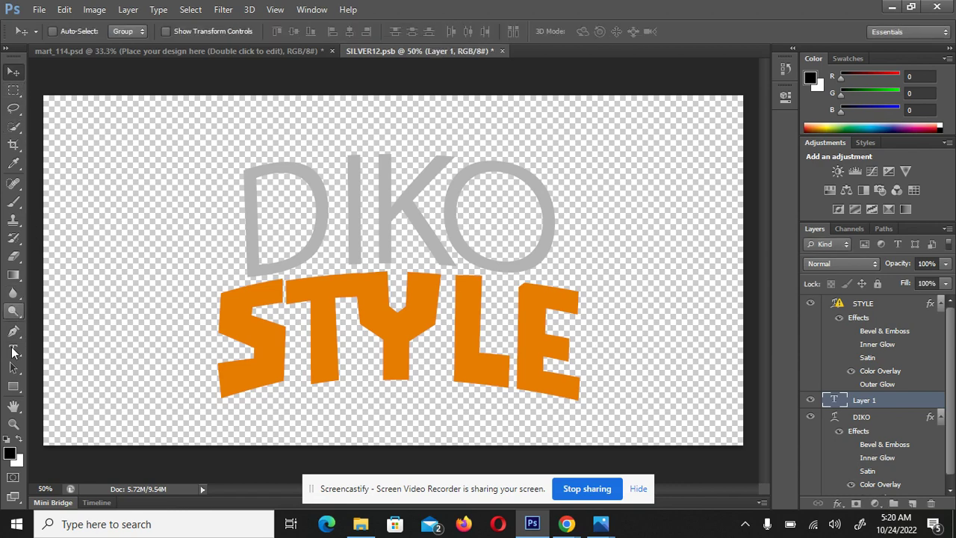
pyautogui.click(13, 350)
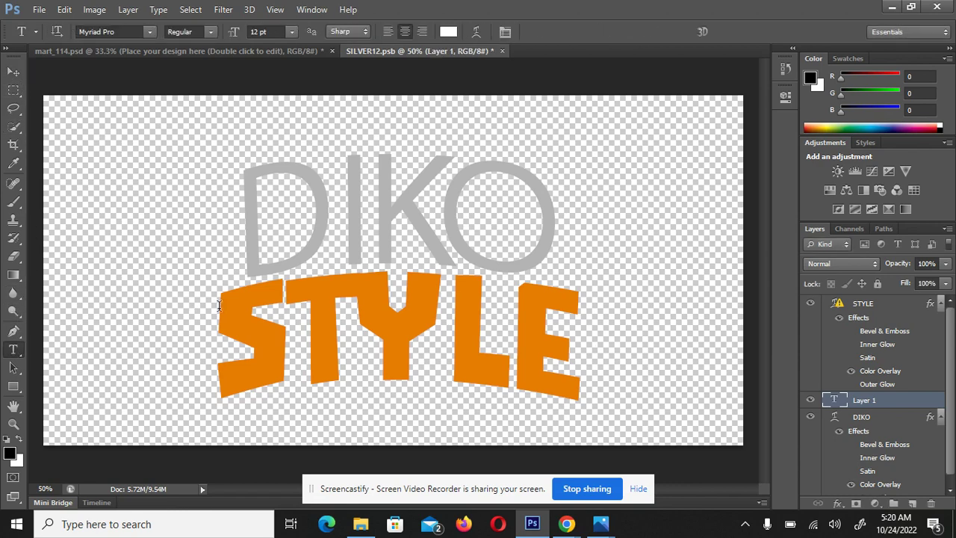
pyautogui.click(346, 314)
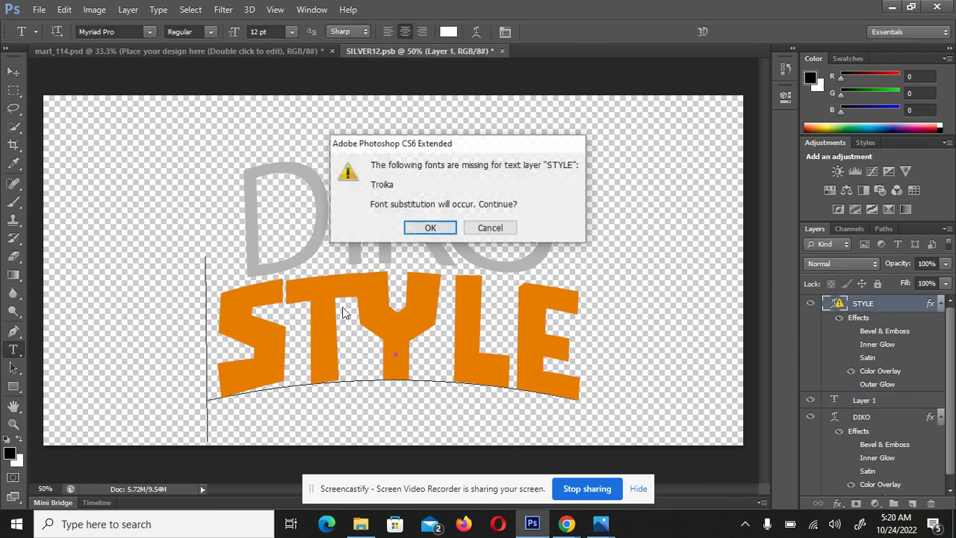
pyautogui.click(444, 228)
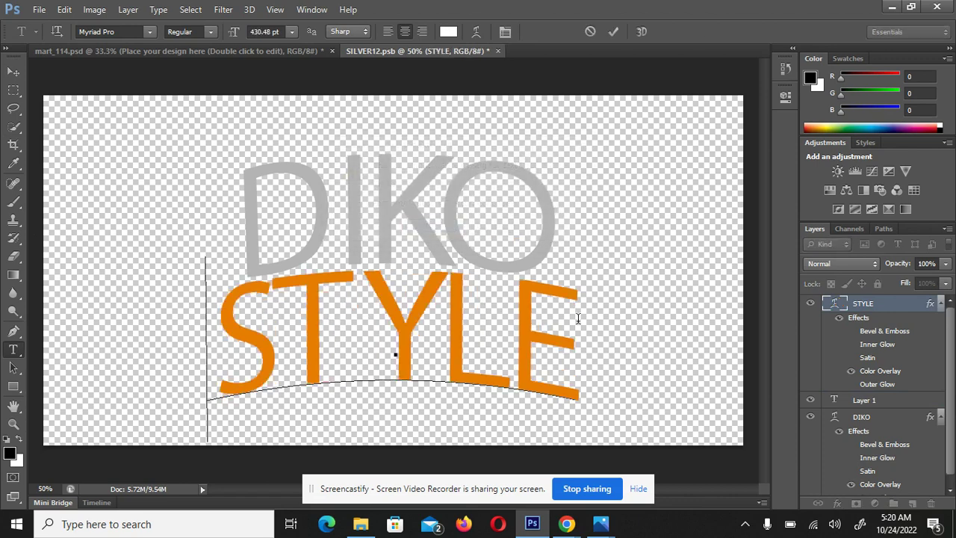
pyautogui.moveTo(582, 332); pyautogui.dragTo(311, 345)
pyautogui.hotkey('ctrl', 'a')
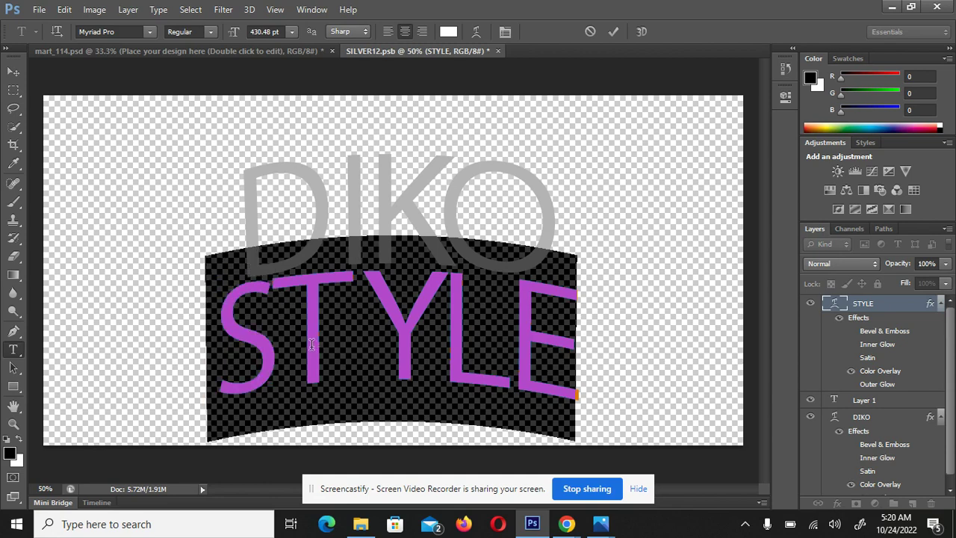
pyautogui.press('BackSpace')
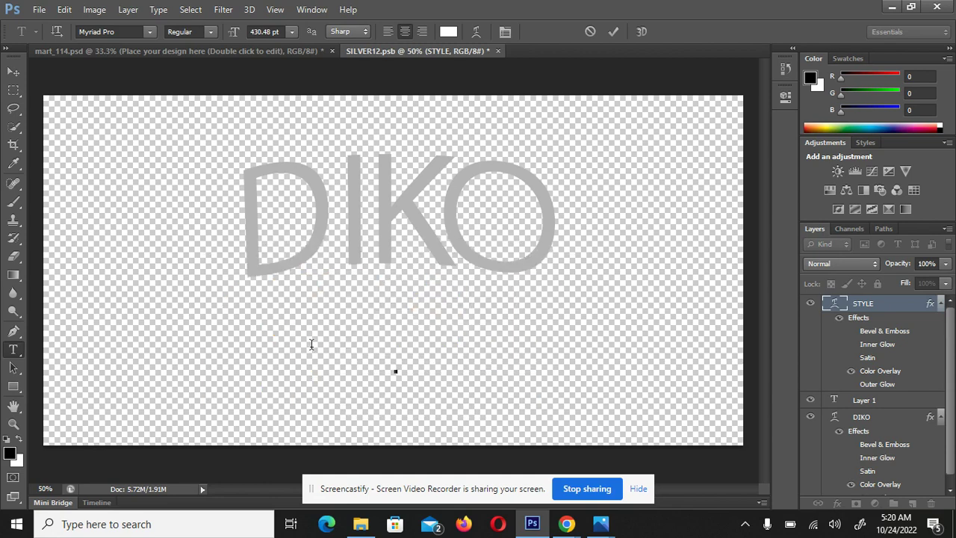
pyautogui.write('GRAPHICS')
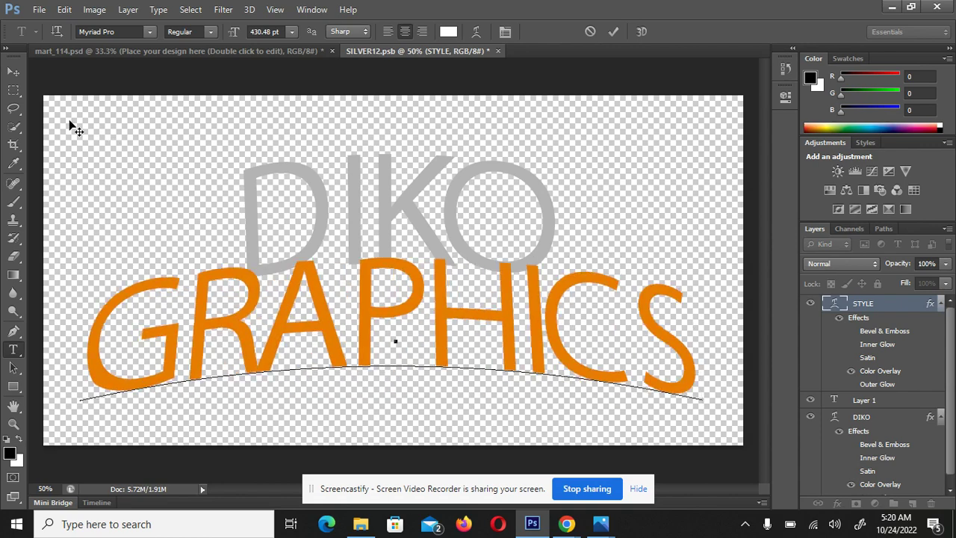
# Commit GRAPHICS, nudge it slightly lower, then close SILVER12.psb saving the changes.
pyautogui.click(13, 72)
pyautogui.moveTo(387, 317); pyautogui.dragTo(386, 340)
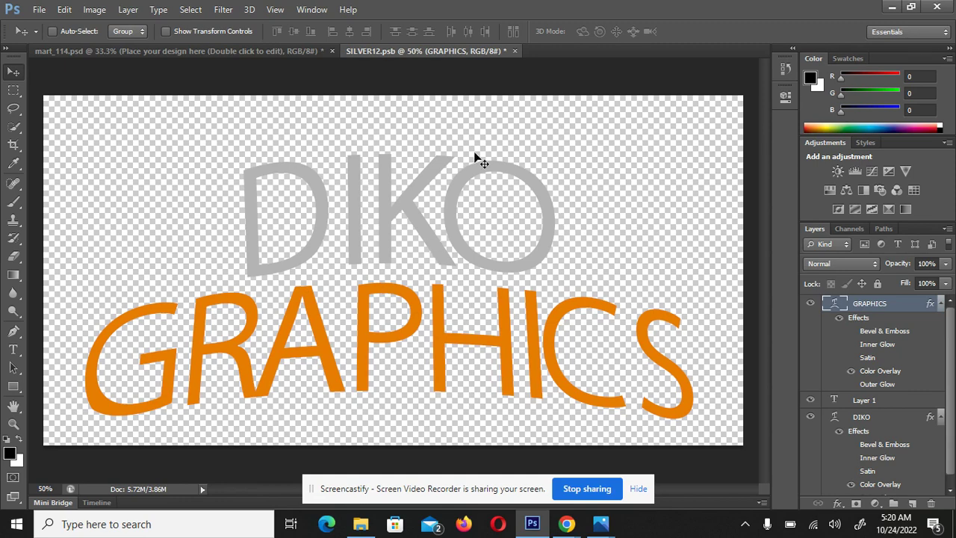
pyautogui.click(515, 52)
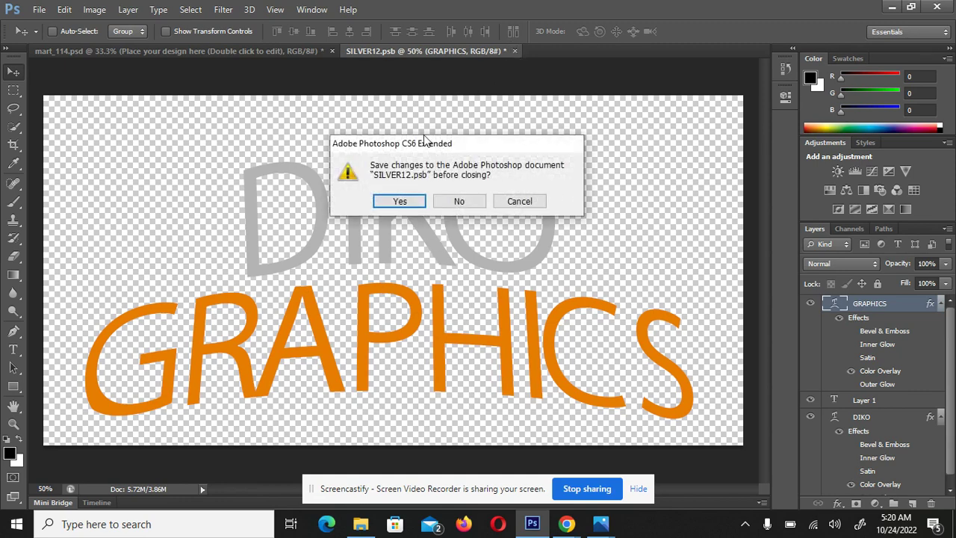
pyautogui.click(400, 202)
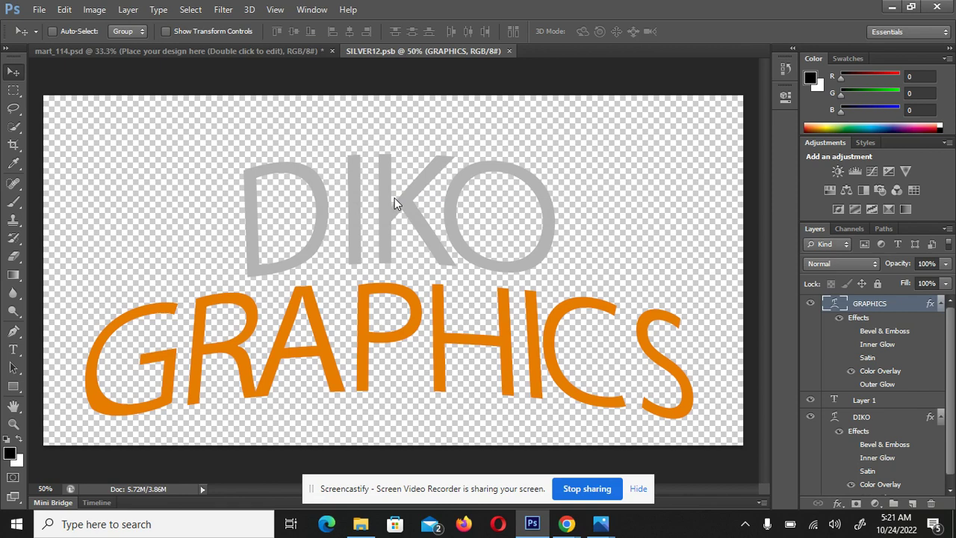
# Close the smart object and return to mart_114.psd showing DIKO GRAPHICS in chrome.
pyautogui.hotkey('ctrl', 'w')
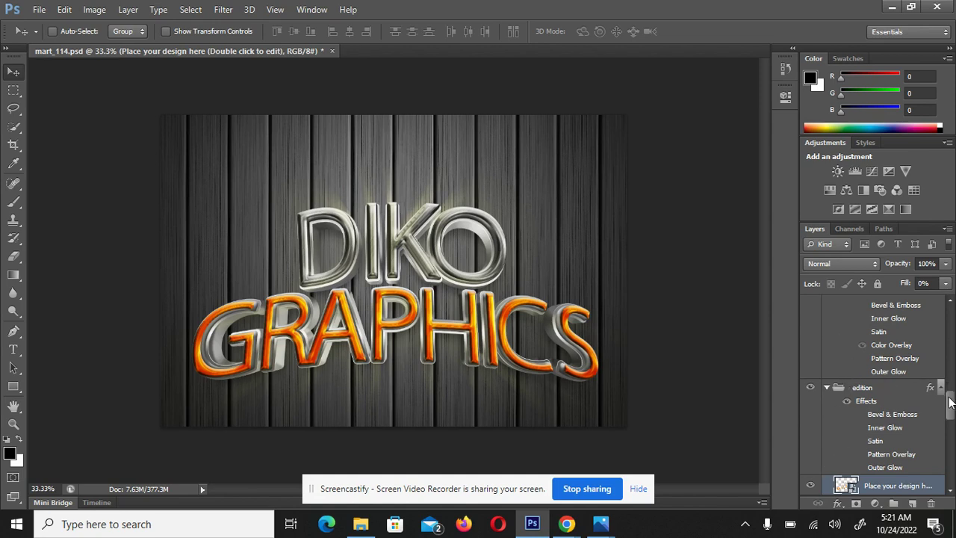
pyautogui.scroll(1, 948, 400)
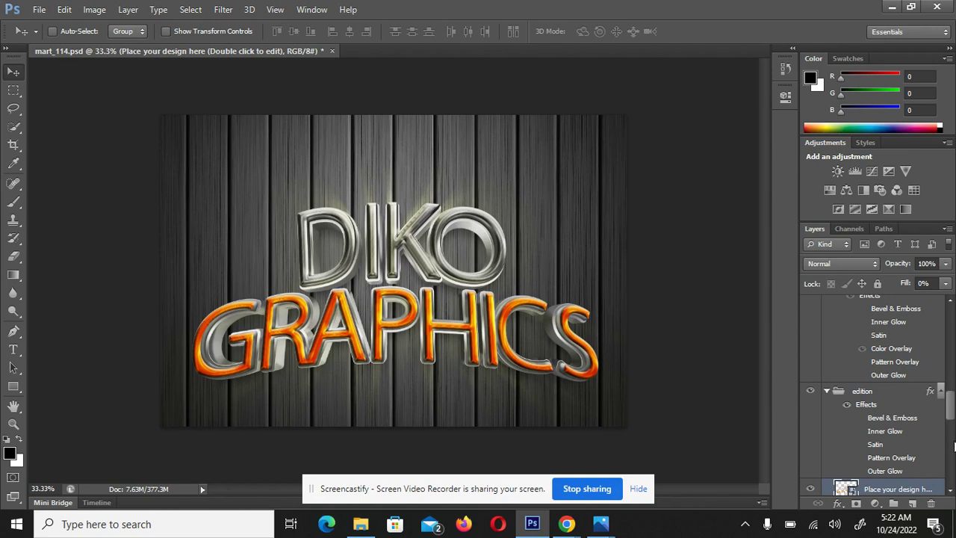
pyautogui.scroll(-6, 954, 429)
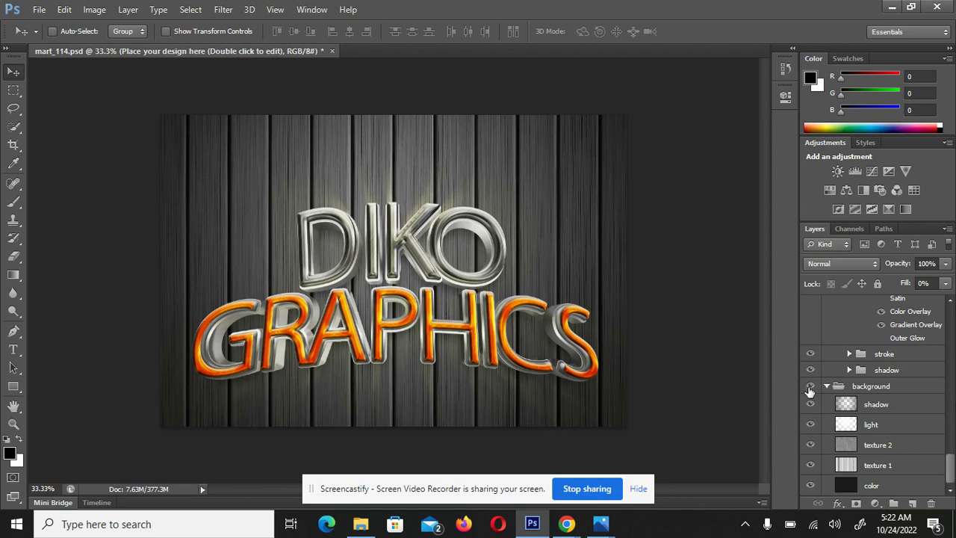
# Hide the wooden background group so DIKO GRAPHICS sits on transparency, then open File.
pyautogui.click(809, 389)
pyautogui.click(39, 10)
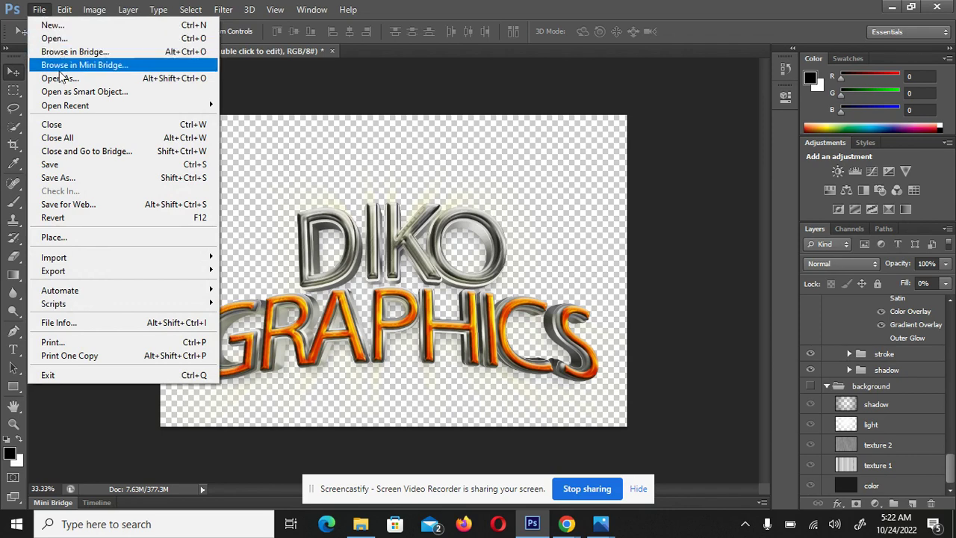
# Save the design as PNG mart_114.png in the Pictures library.
pyautogui.click(98, 182)
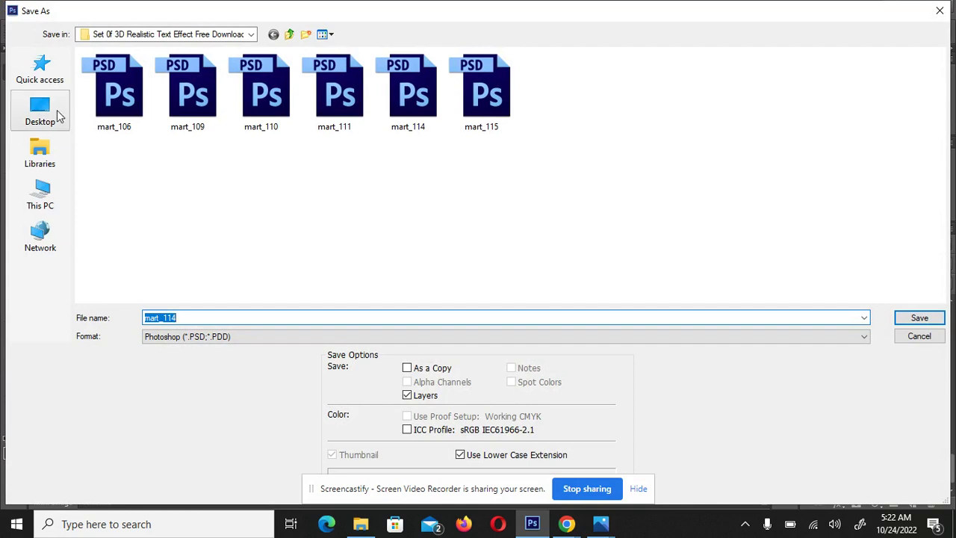
pyautogui.click(197, 338)
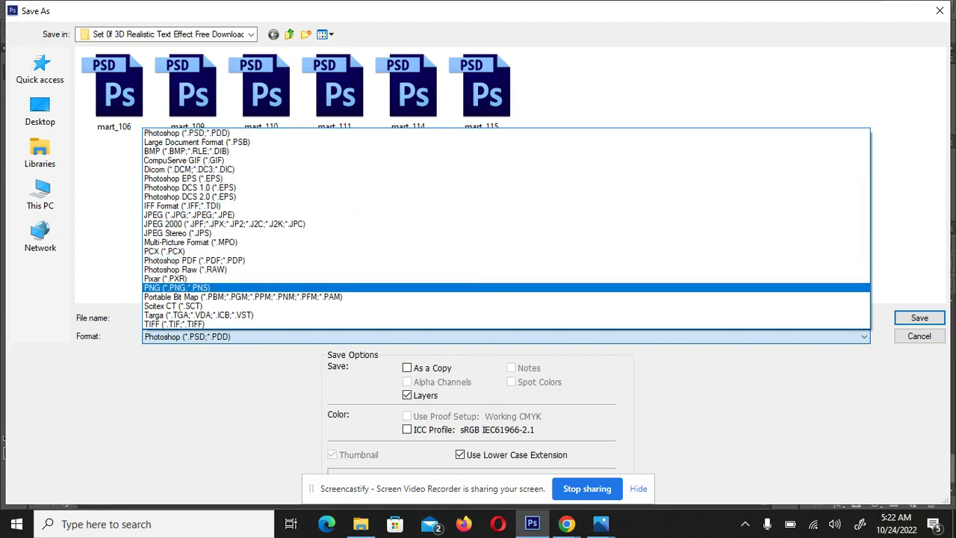
pyautogui.click(177, 288)
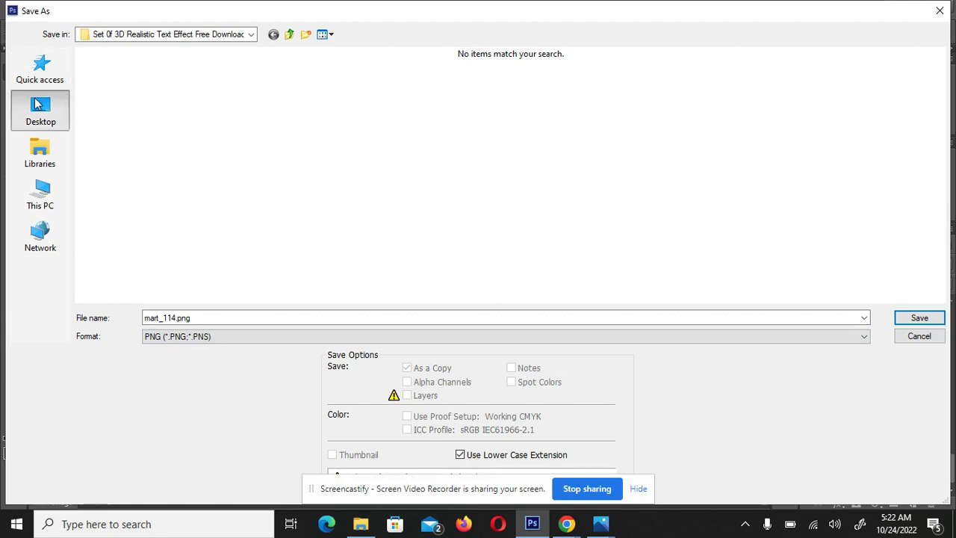
pyautogui.click(38, 104)
pyautogui.click(724, 88)
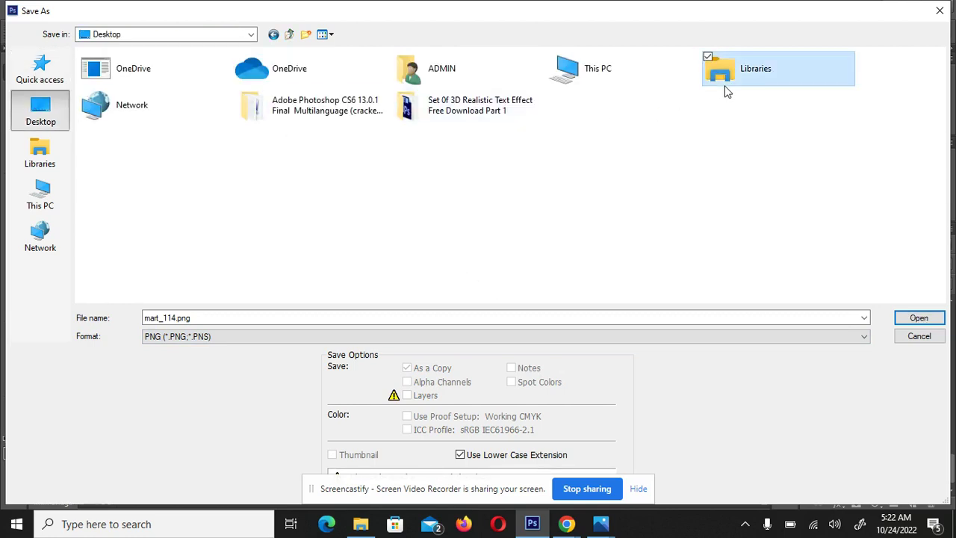
pyautogui.doubleClick(727, 88)
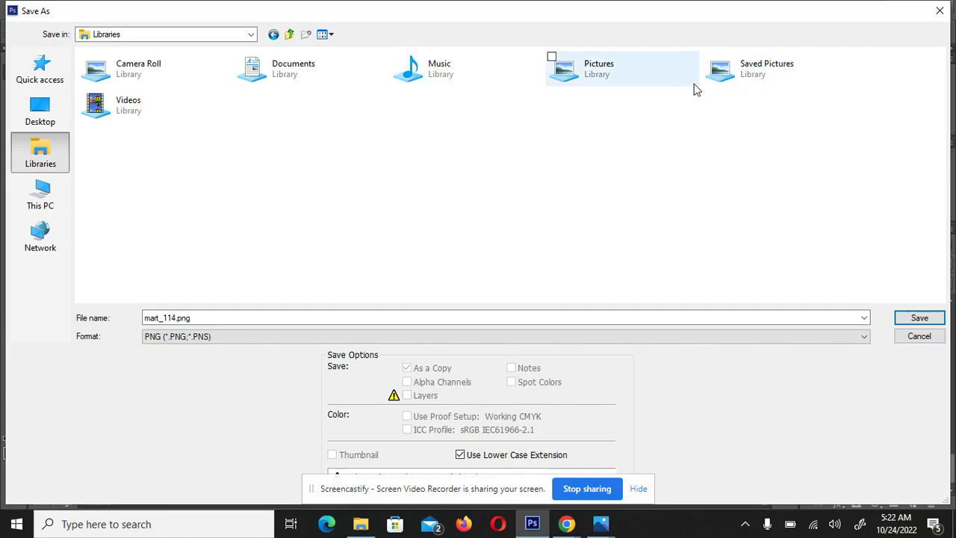
pyautogui.doubleClick(622, 79)
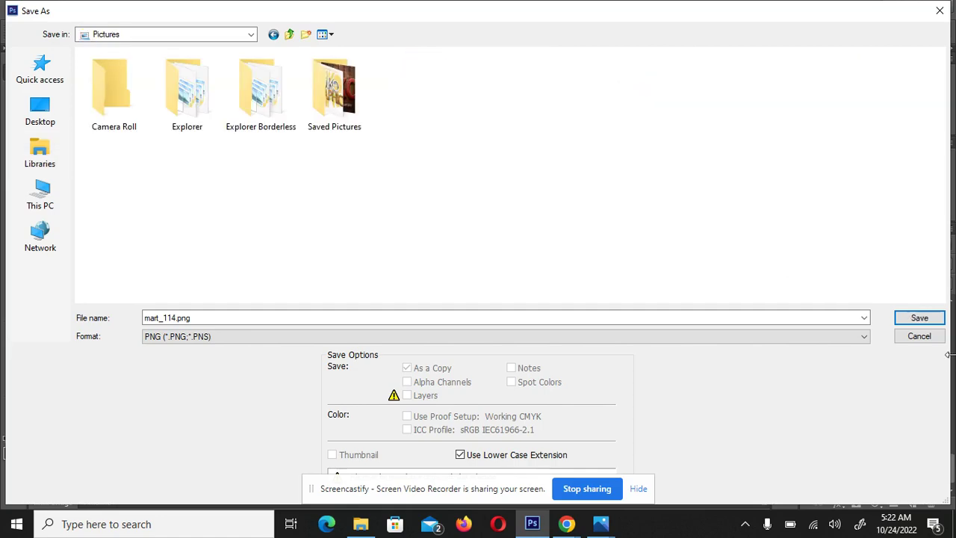
pyautogui.click(919, 318)
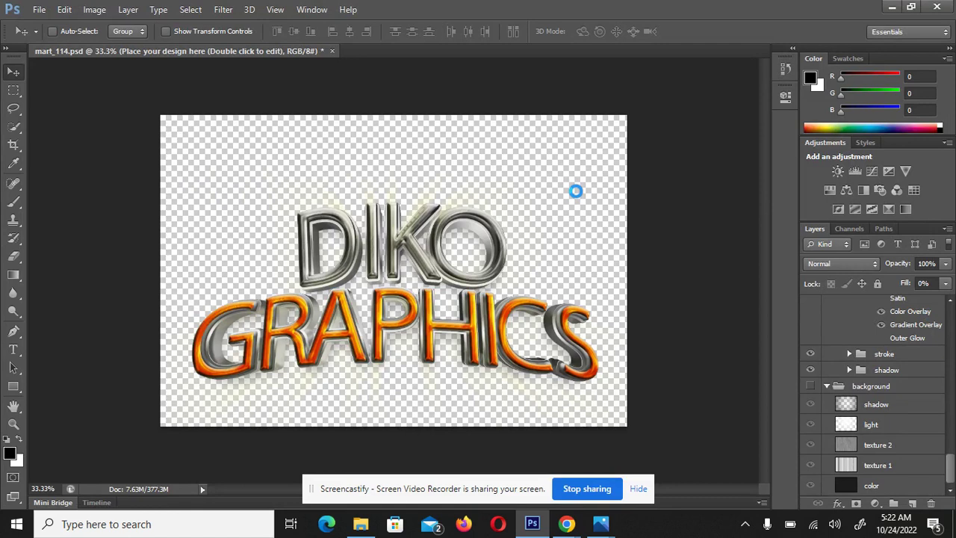